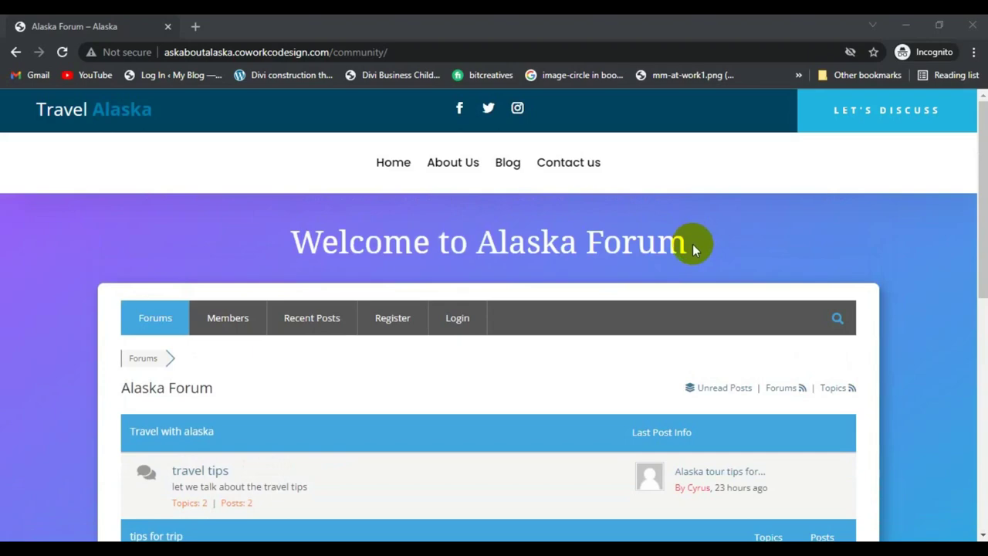
Step: Open the travel tips forum from the Alaska Forum listing and look through its topics
scroll(692, 244, down, 1)
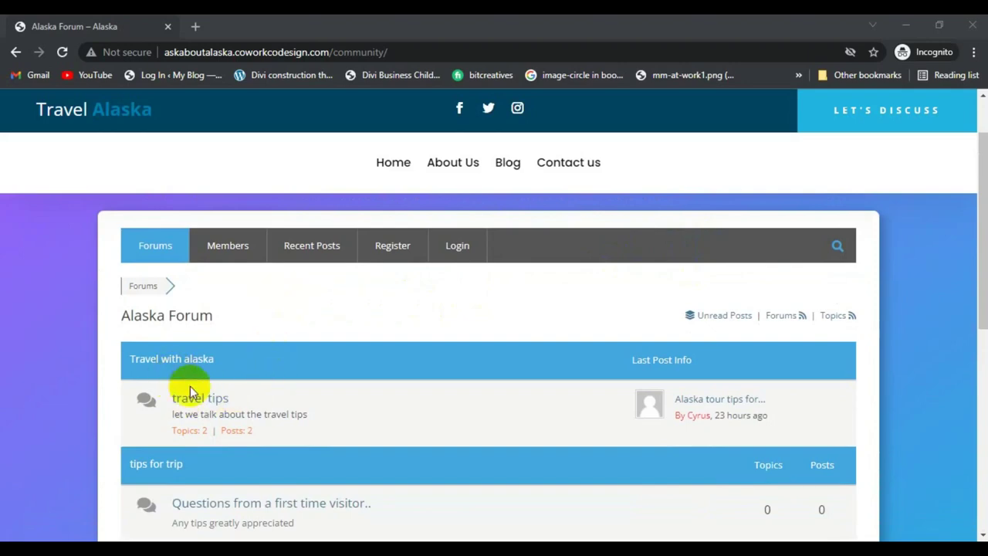
scroll(190, 386, down, 1)
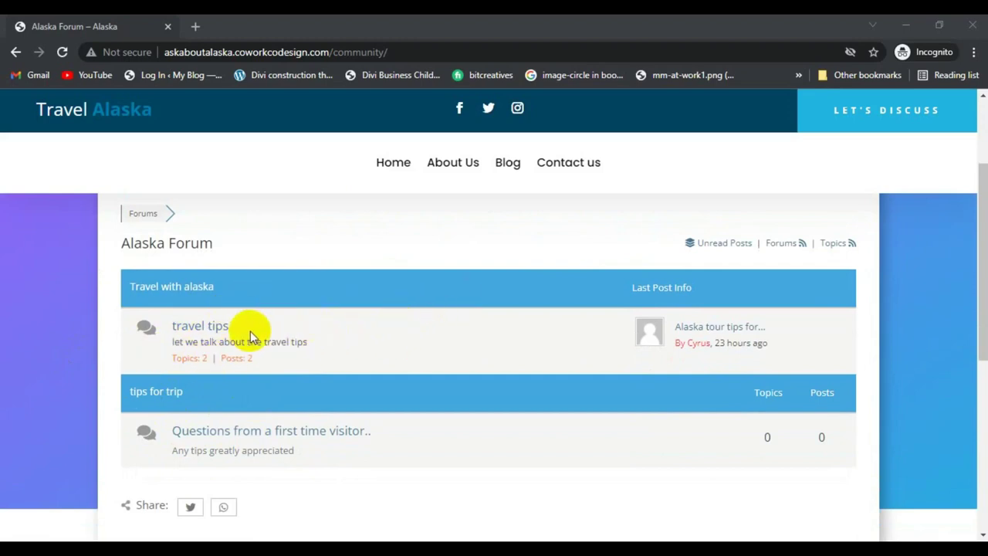
click(199, 331)
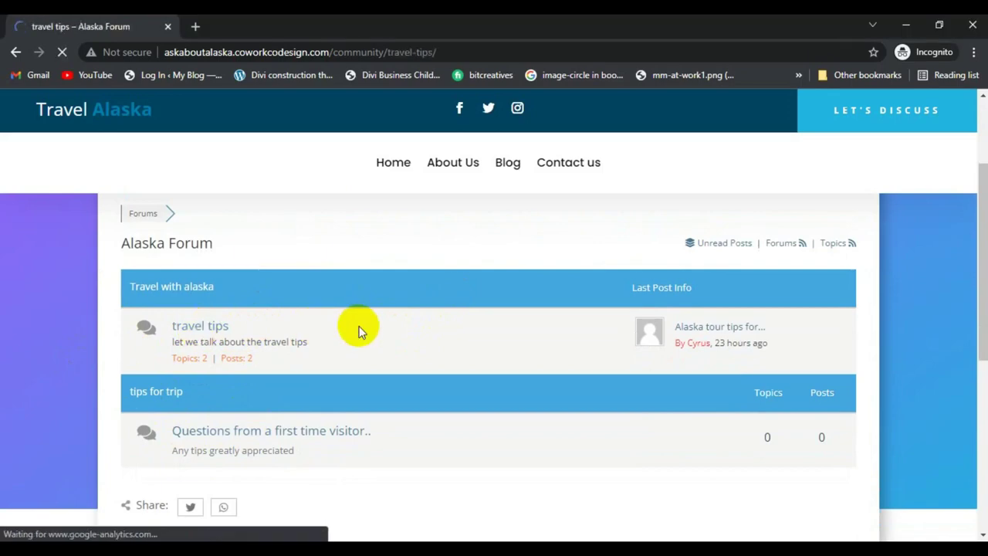
scroll(494, 346, down, 3)
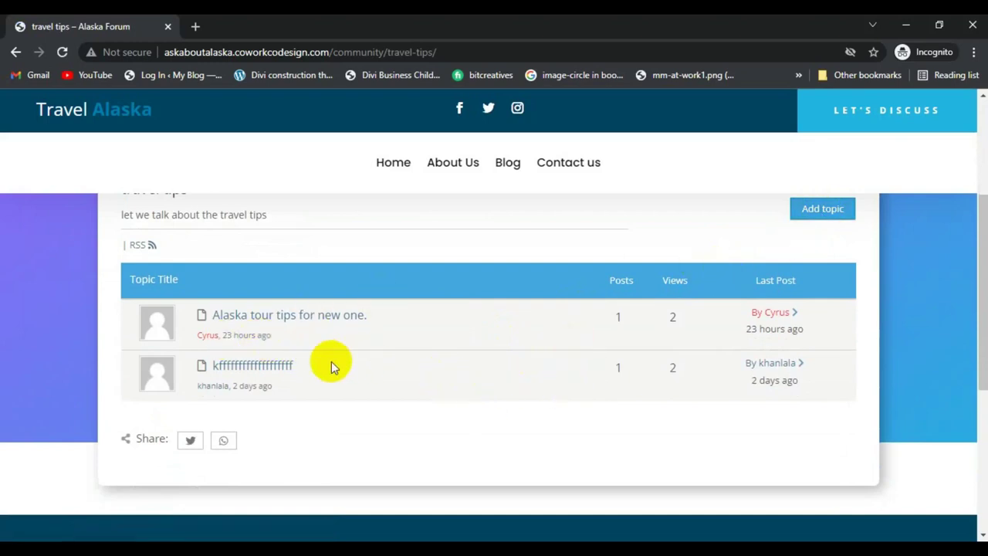
scroll(433, 369, up, 2)
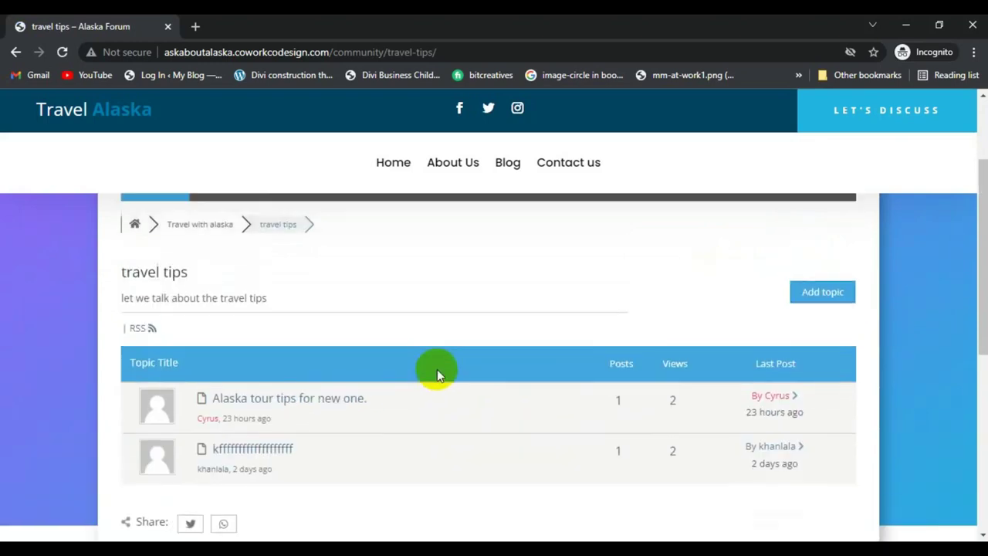
Step: Open the forum's Members page and review the member list and member search form
click(234, 246)
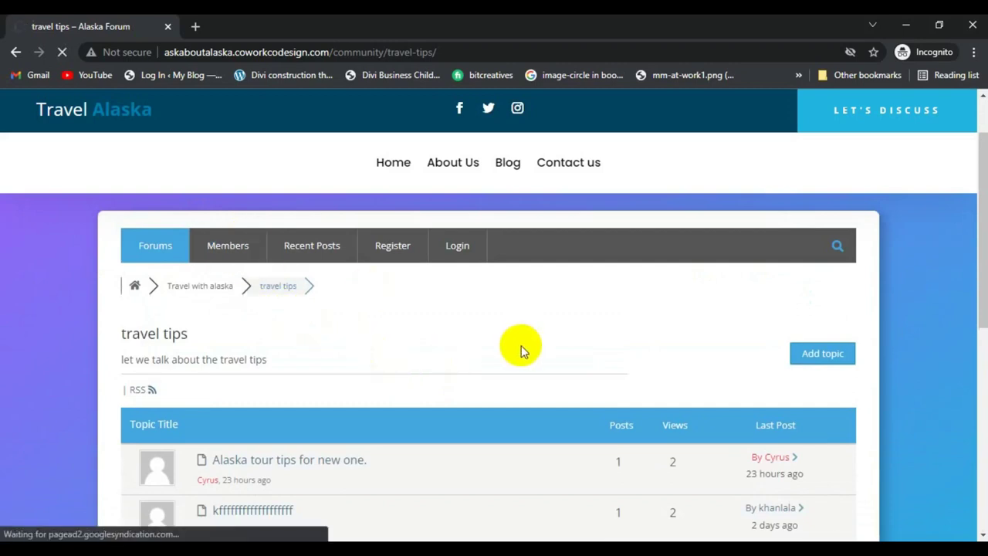
scroll(227, 403, down, 3)
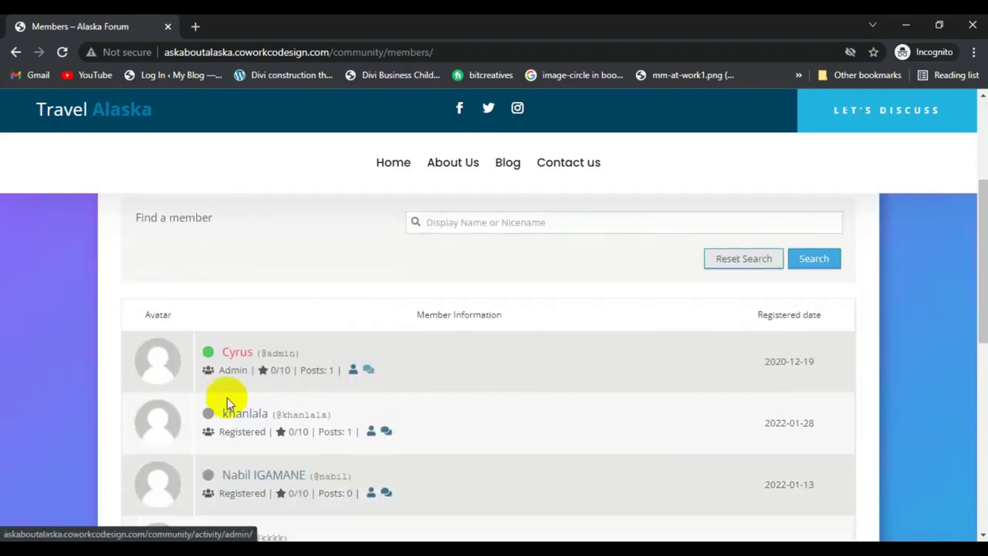
scroll(283, 396, down, 3)
scroll(270, 355, up, 3)
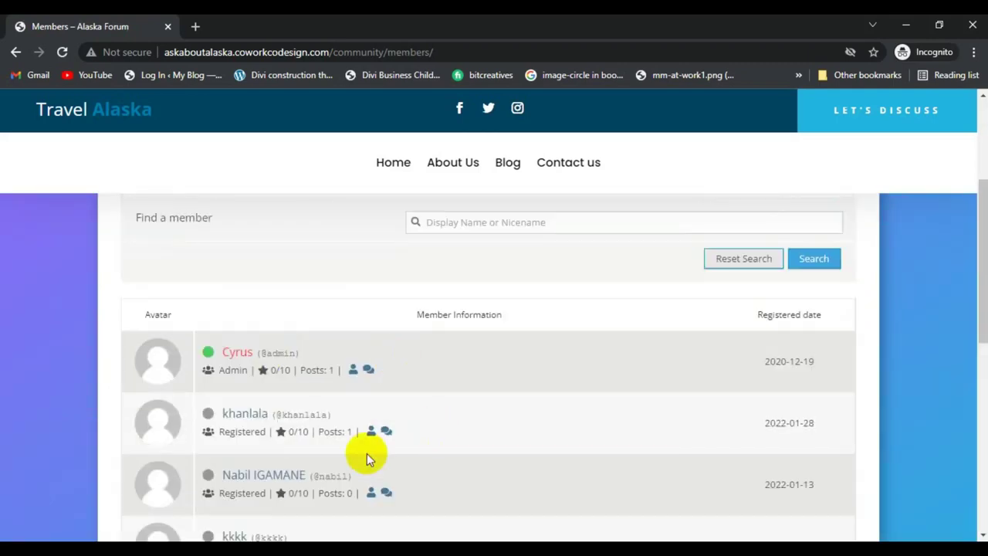
scroll(460, 444, up, 2)
click(513, 367)
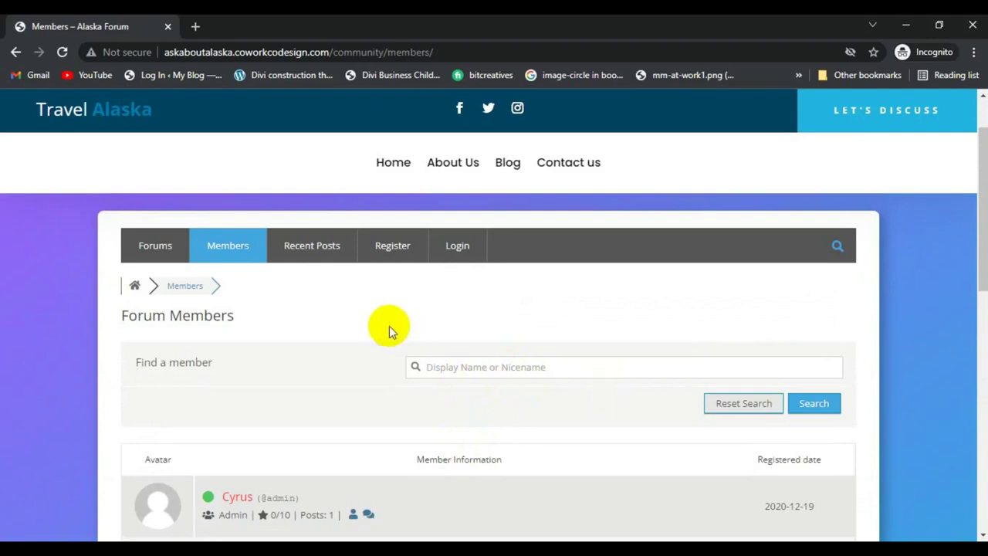
Step: Open the forum's Recent Posts page and look over the listed topics
click(311, 245)
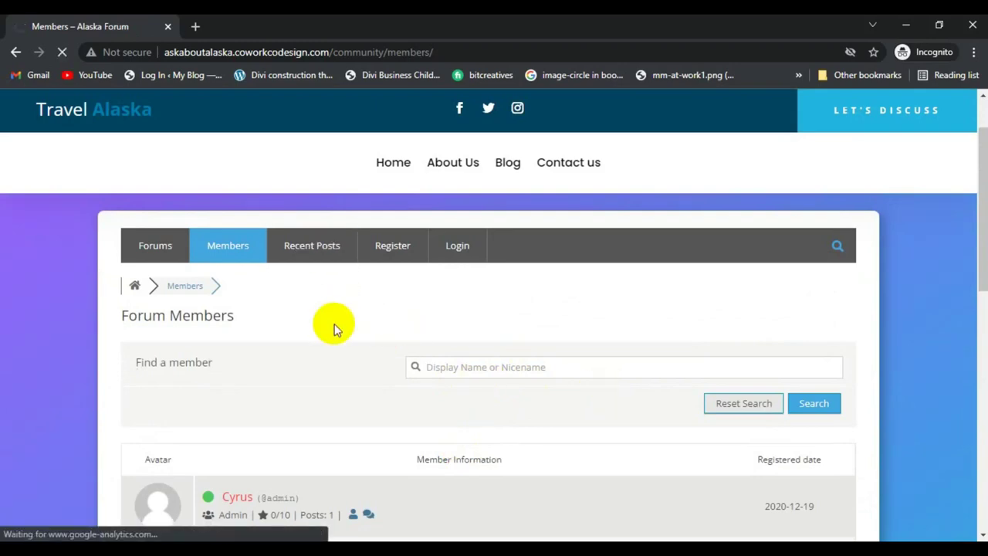
scroll(340, 338, down, 2)
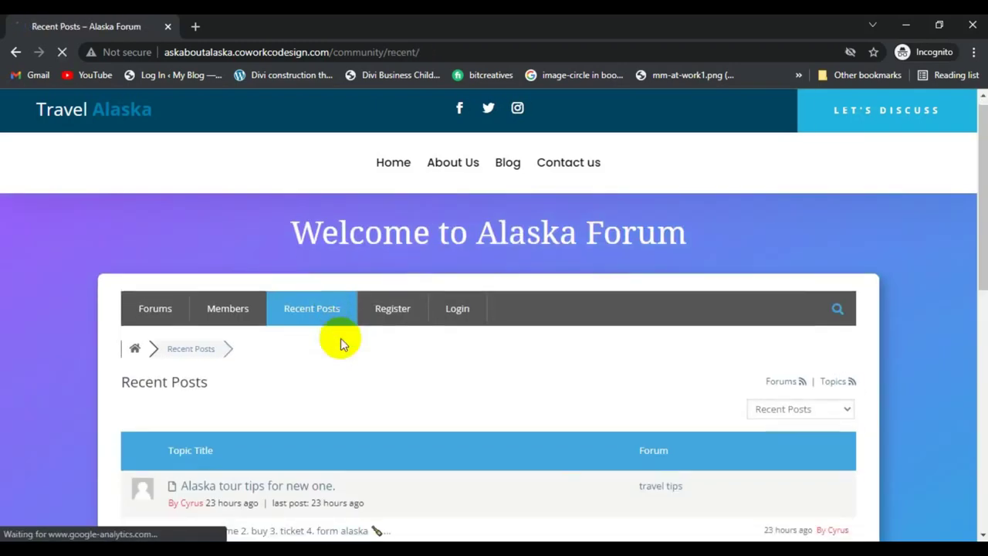
scroll(284, 413, down, 2)
scroll(273, 344, up, 3)
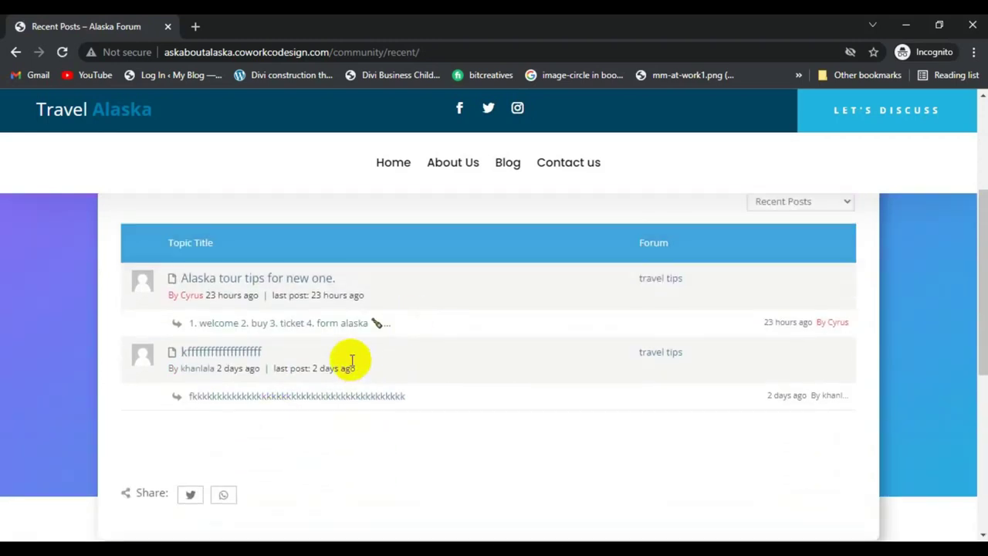
Step: Open the forum's registration page and review the fields of the sign-up form
click(391, 259)
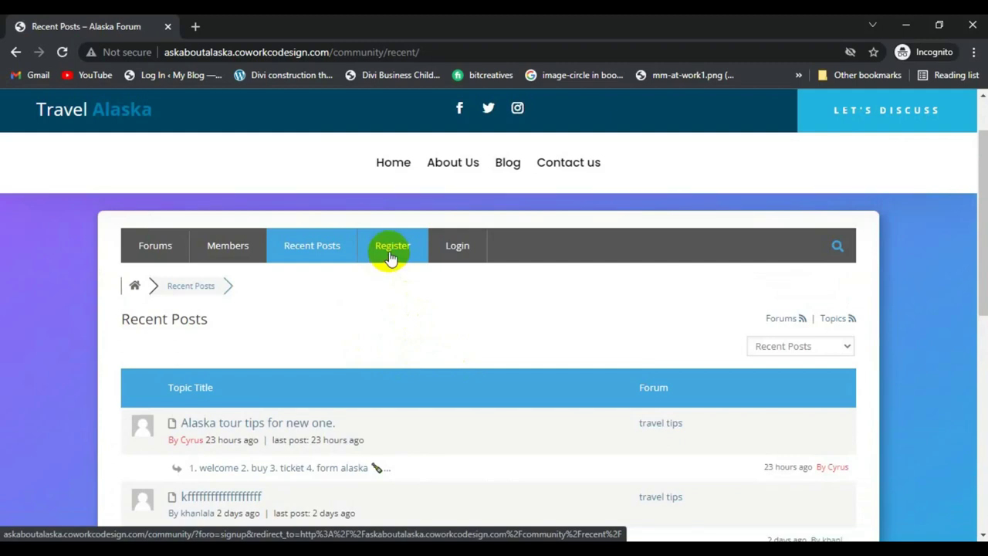
click(392, 250)
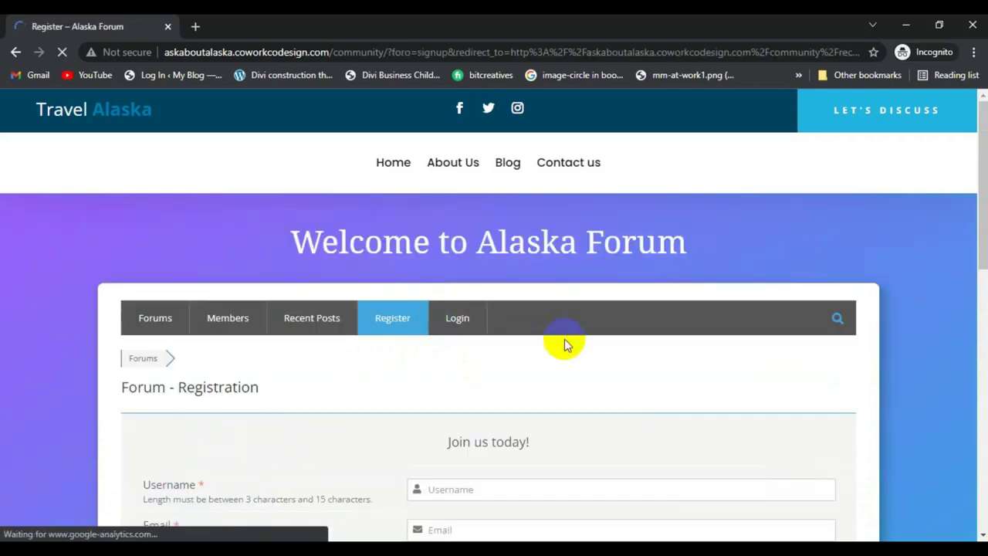
scroll(535, 375, down, 2)
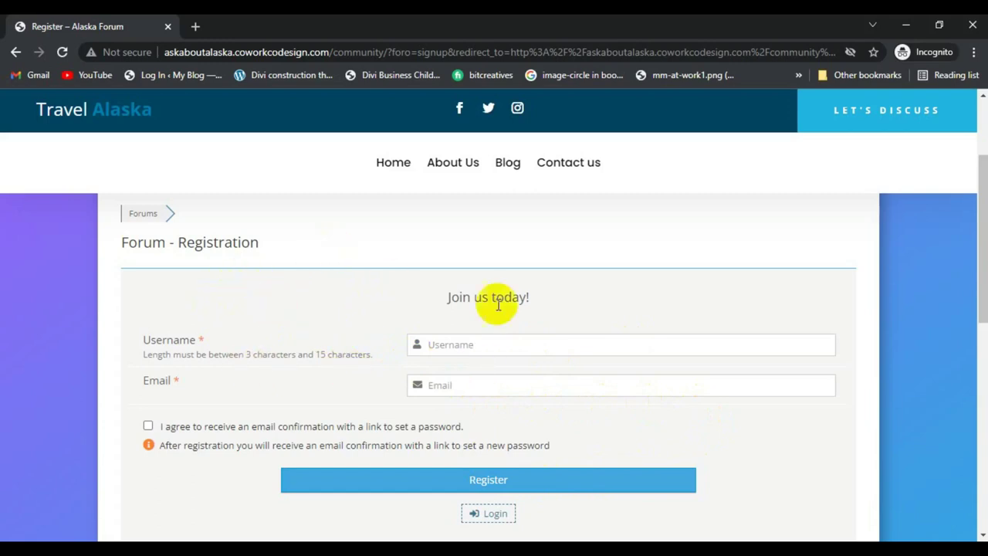
scroll(371, 332, up, 2)
scroll(499, 367, down, 1)
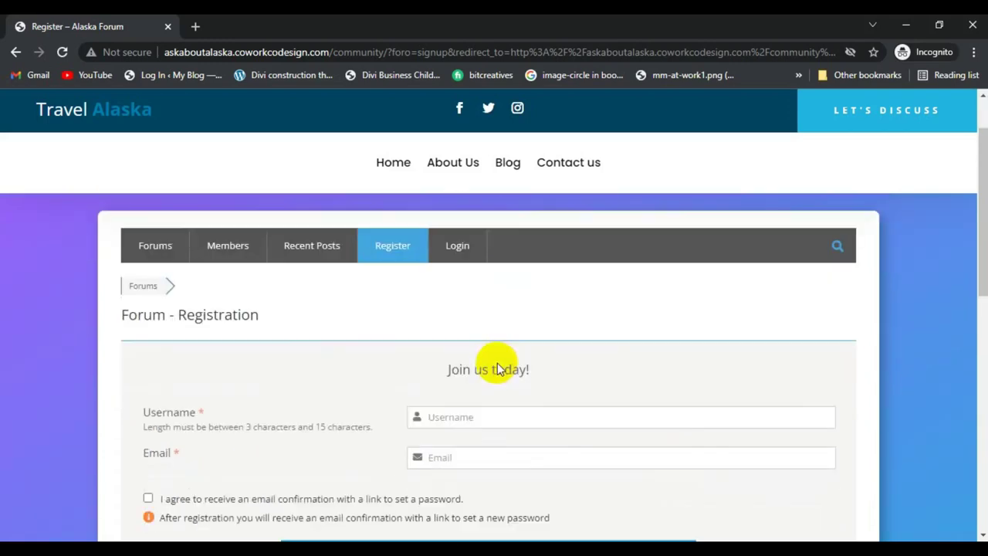
Step: Open the forum's login page and examine the sign-in form and its options
click(457, 245)
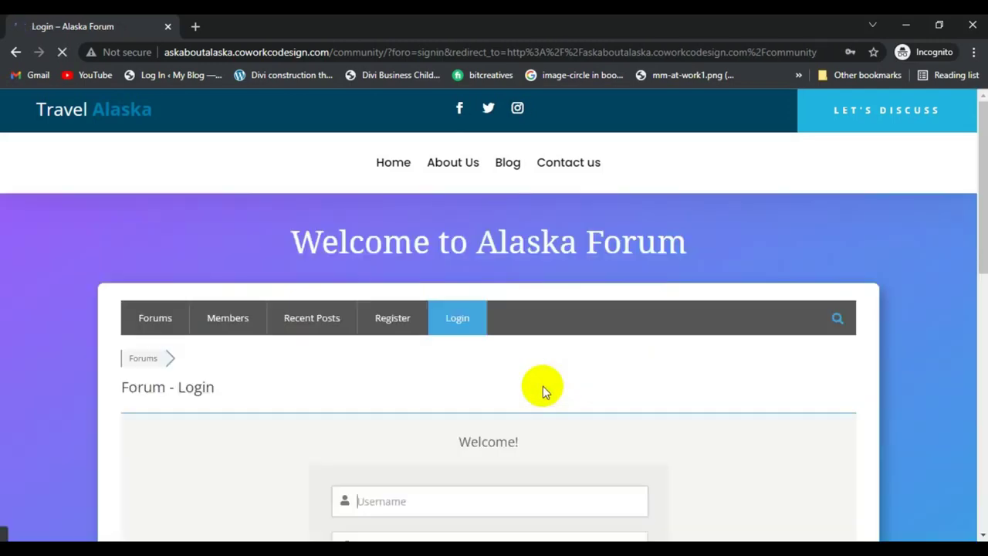
scroll(542, 386, down, 3)
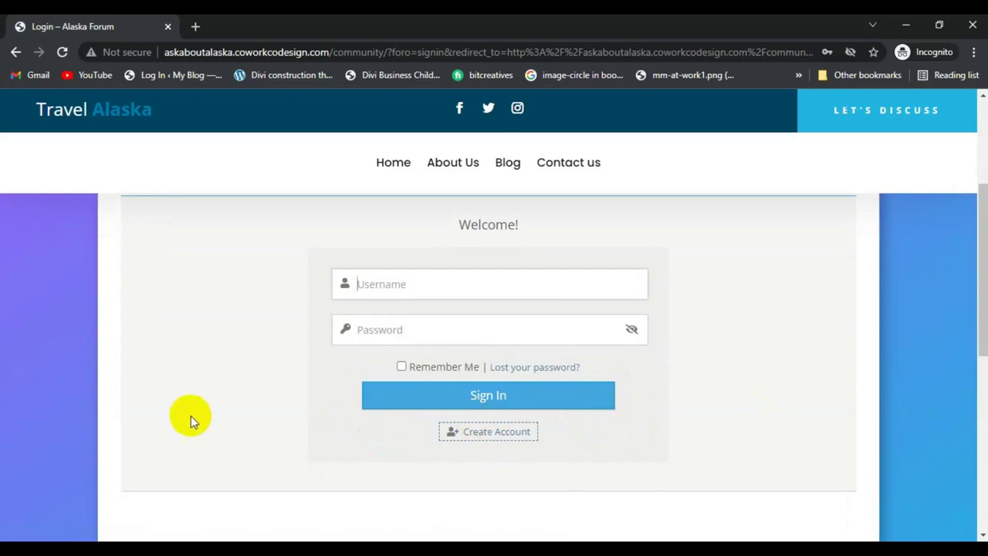
scroll(189, 417, up, 2)
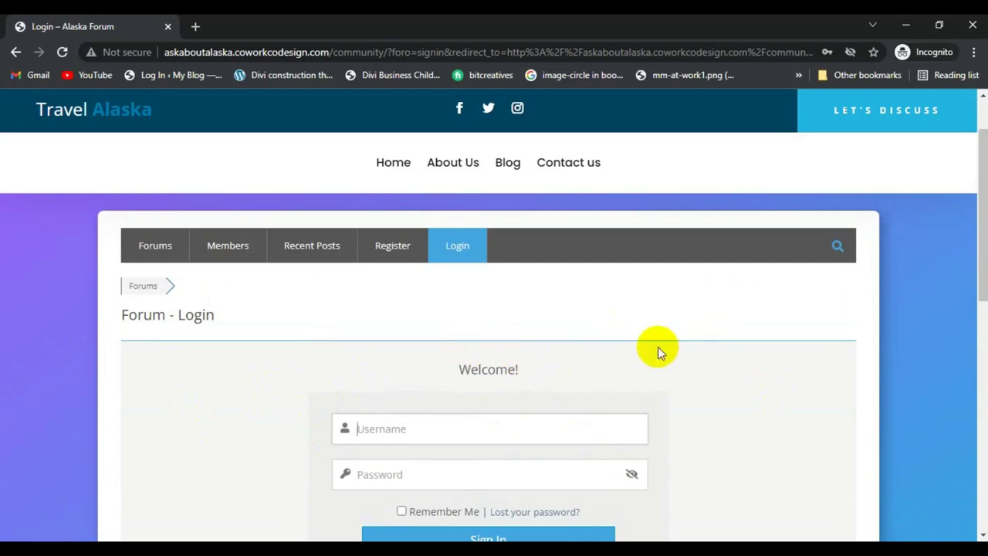
scroll(655, 347, up, 1)
scroll(634, 361, down, 1)
click(486, 427)
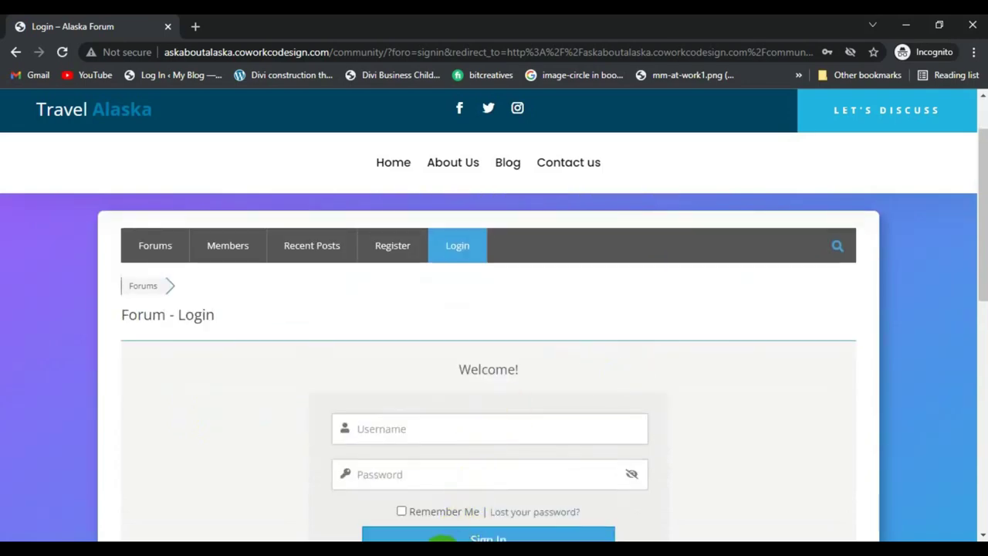
click(374, 507)
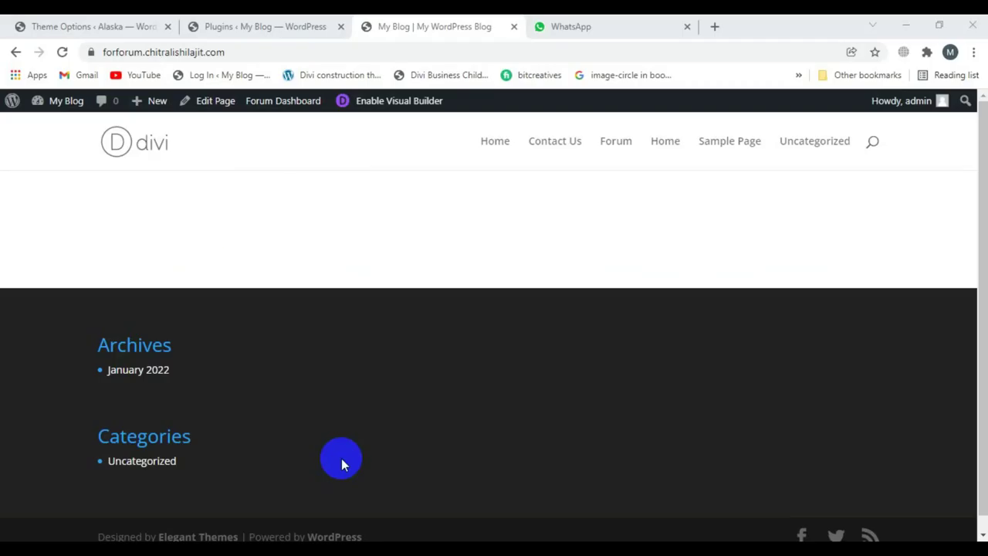
Step: Go to My Blog's WordPress plugin administration and search for the new plugin "wpforo forum"
click(232, 27)
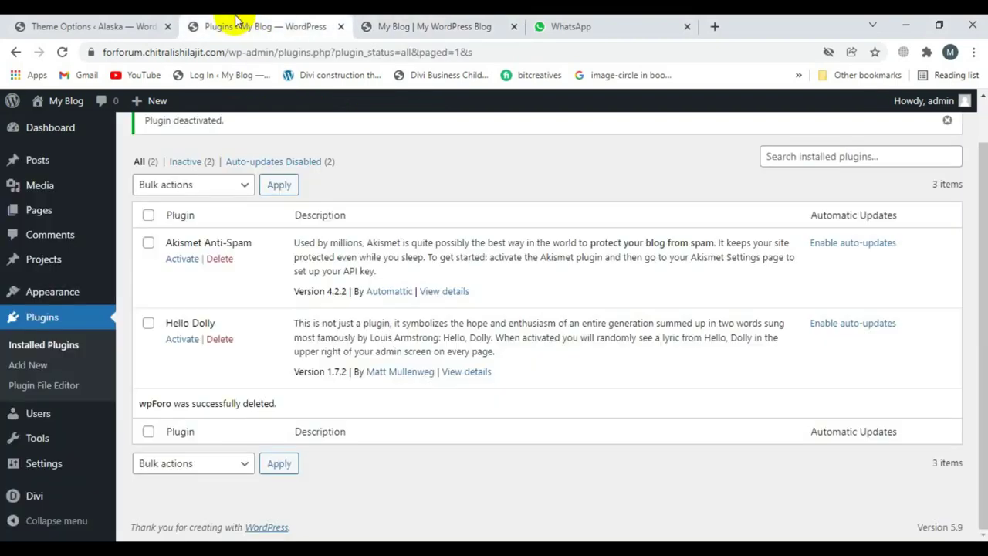
click(65, 362)
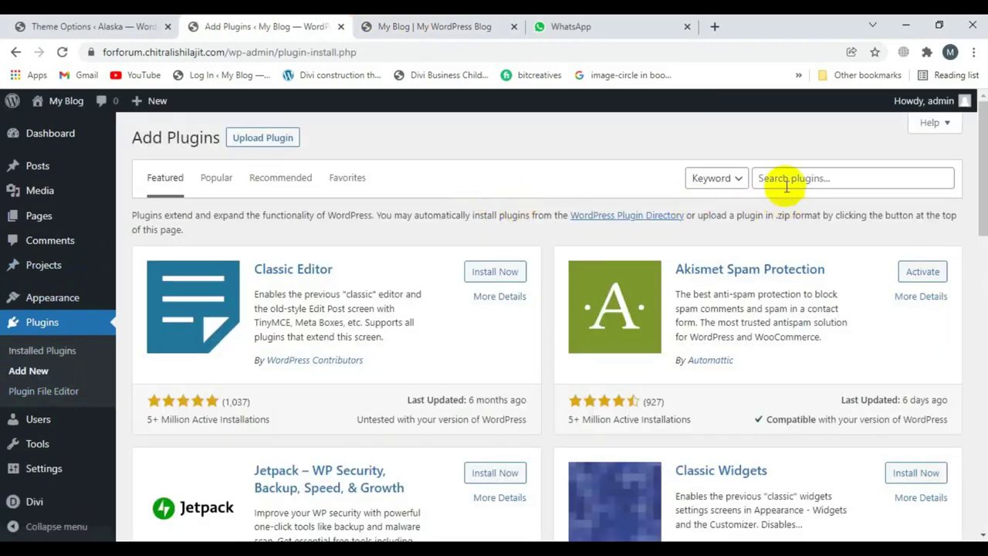
click(786, 182)
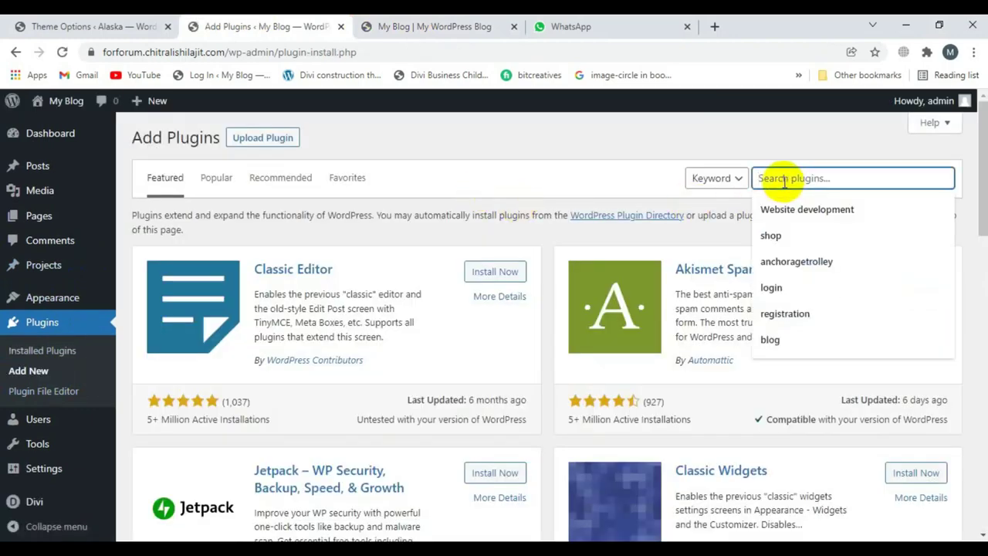
text(f)
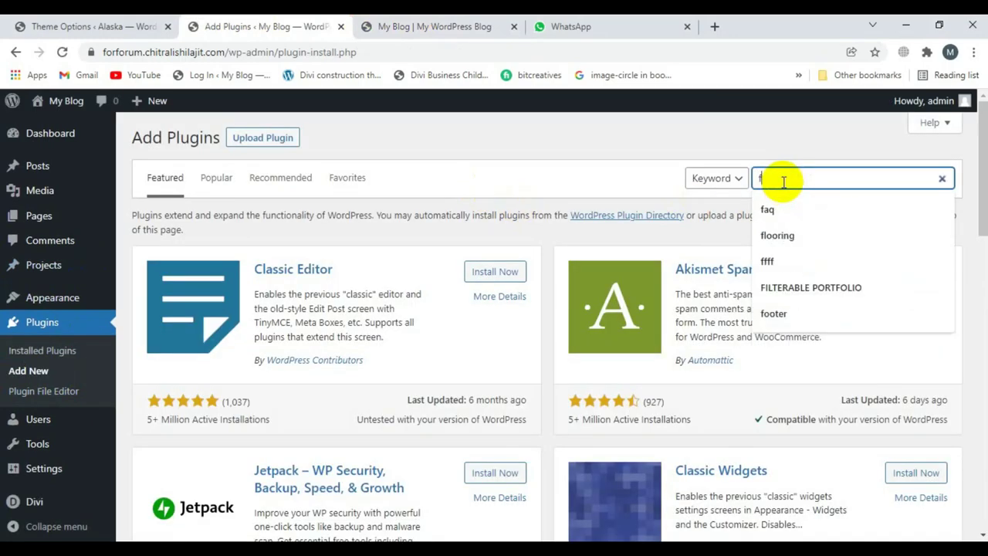
key(BackSpace)
text(wpforo forum)
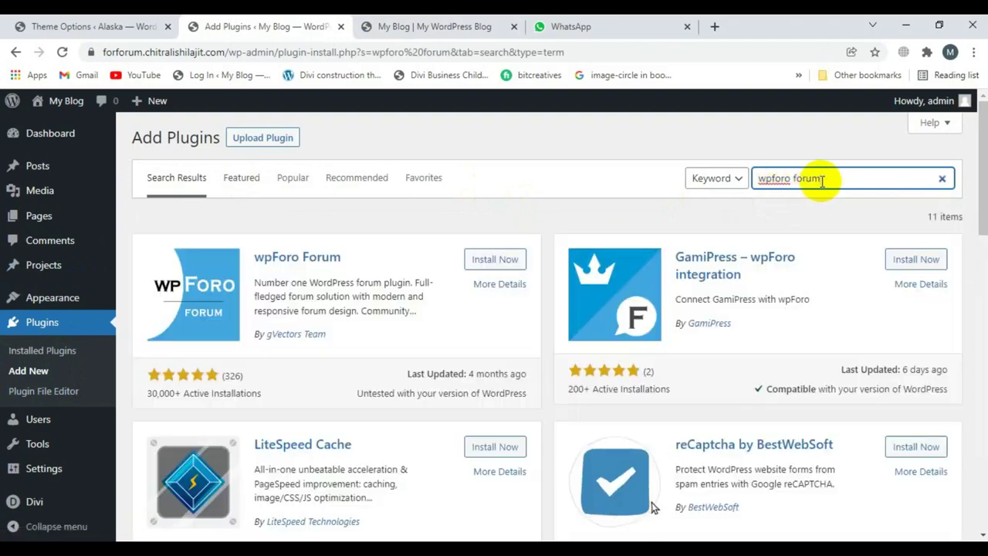
Step: Install and activate the wpForo Forum plugin by gVectors Team
click(493, 263)
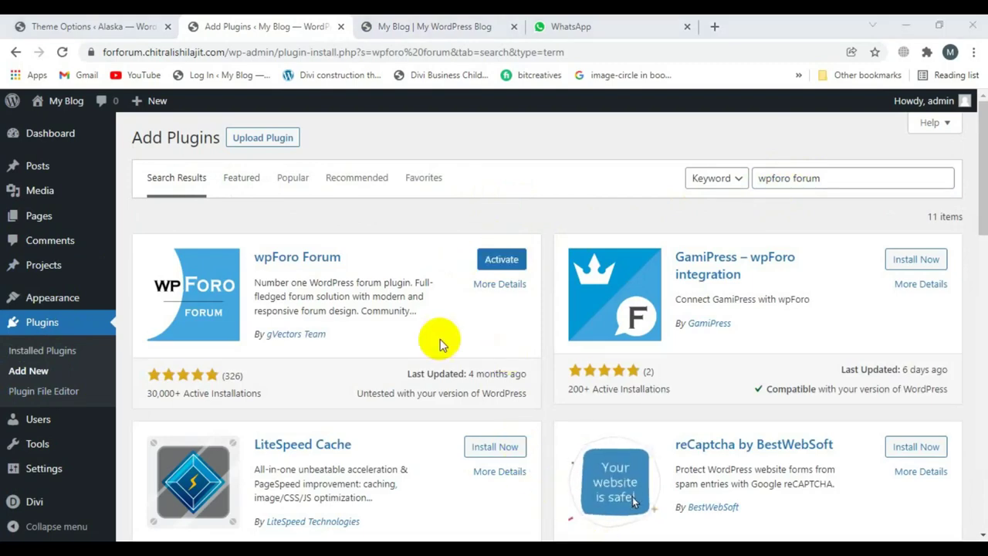
click(503, 259)
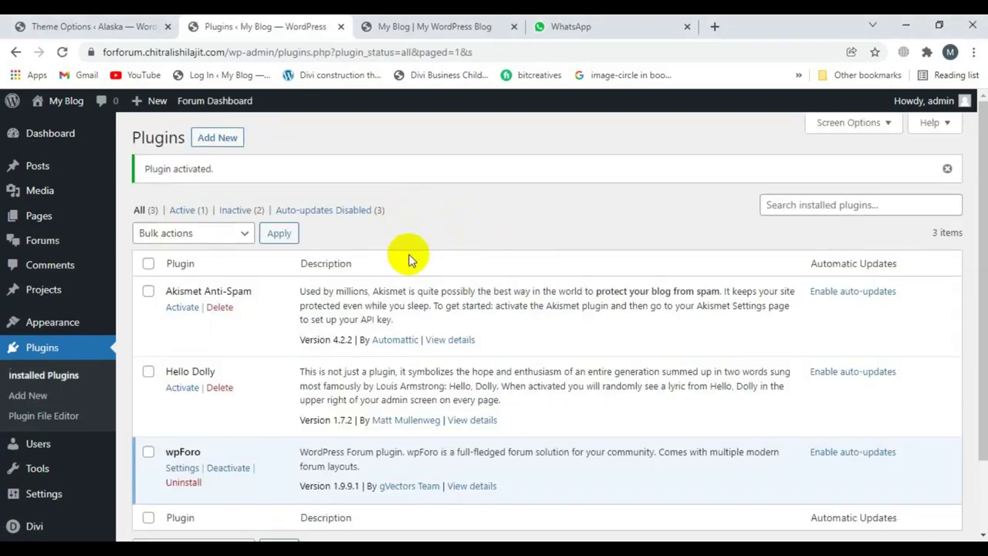
scroll(379, 297, down, 2)
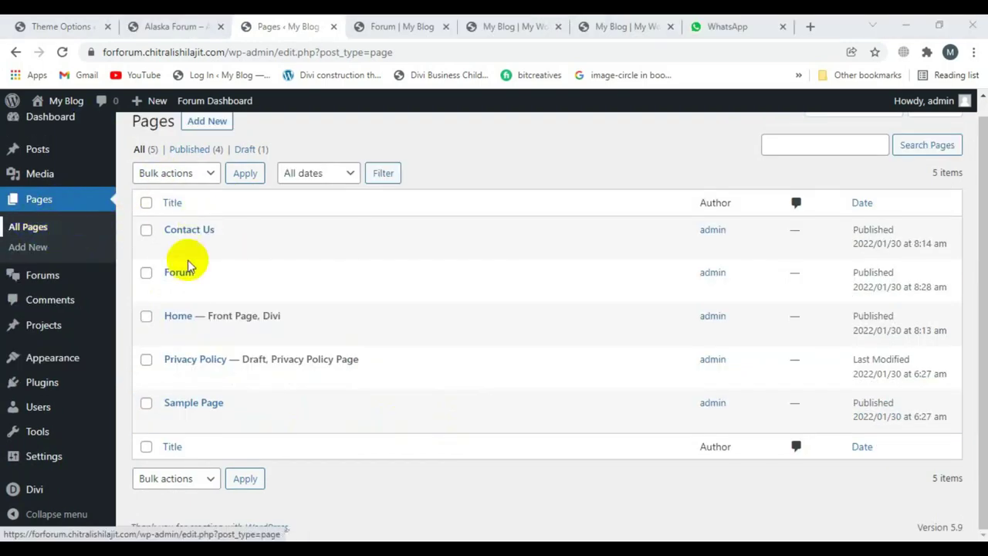
Step: Open the Forum page from the WordPress page list for editing with Divi in a new browser tab
mouse_move(190, 286)
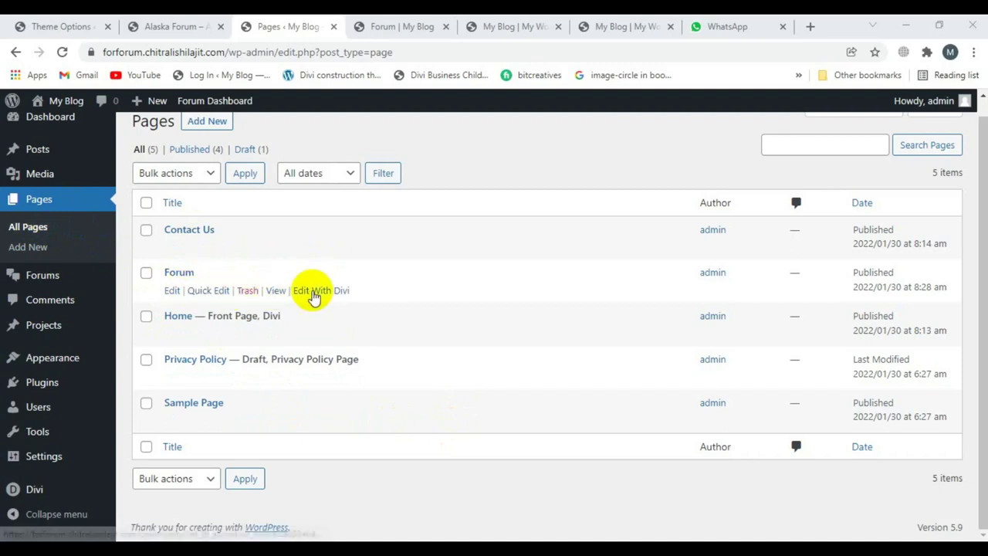
right_click(315, 291)
click(378, 302)
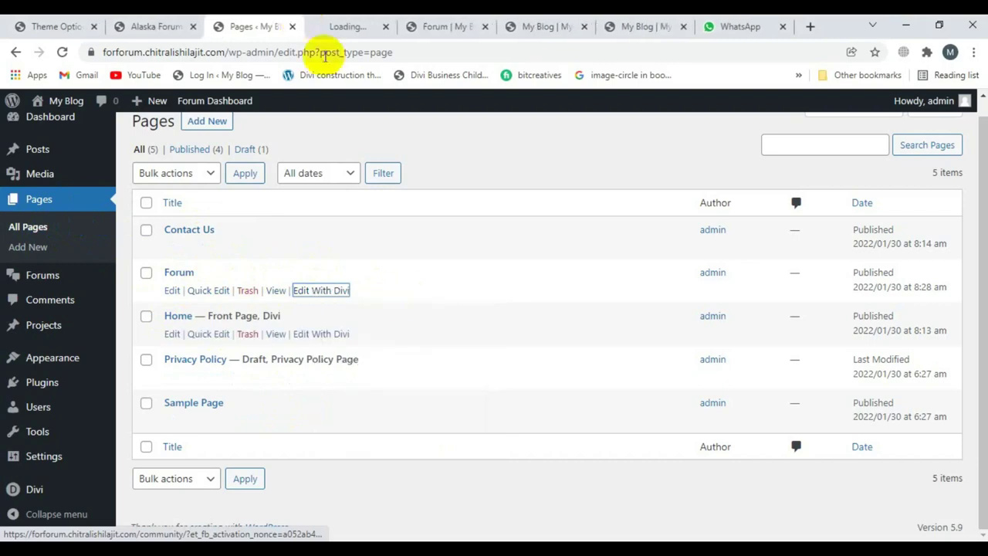
click(328, 25)
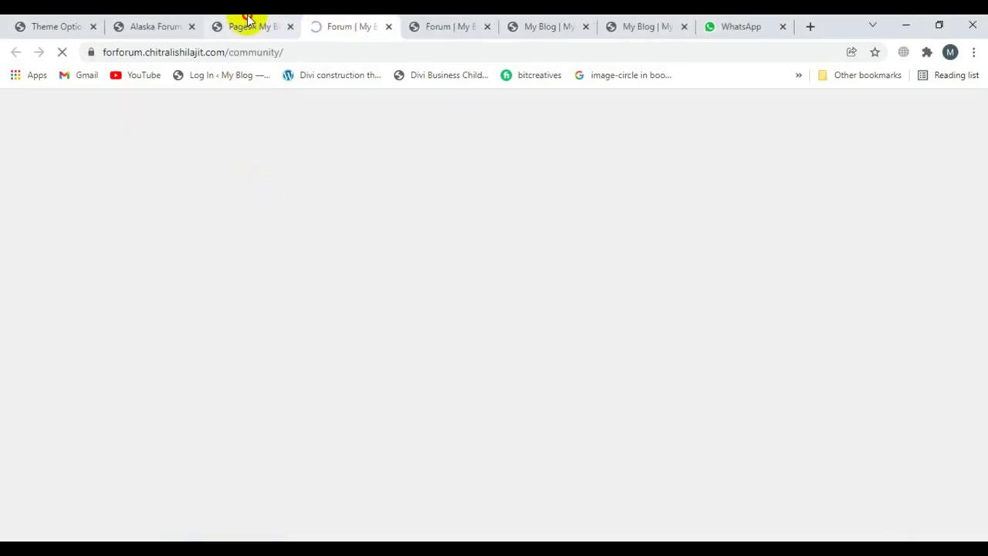
click(247, 22)
click(324, 26)
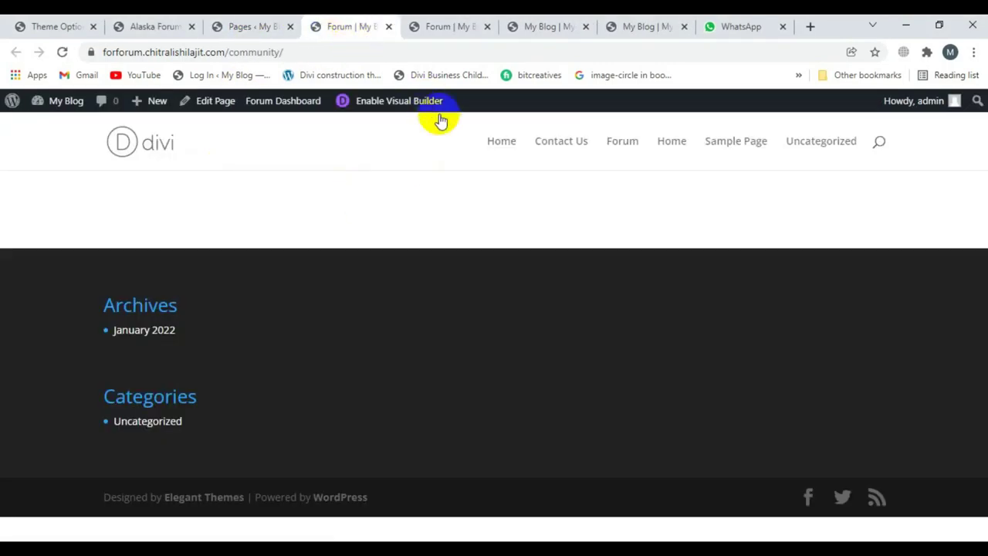
Step: Enable the Visual Builder on the Forum page, search the premade layouts for "maratho" and use the Marathon About Page layout
click(387, 104)
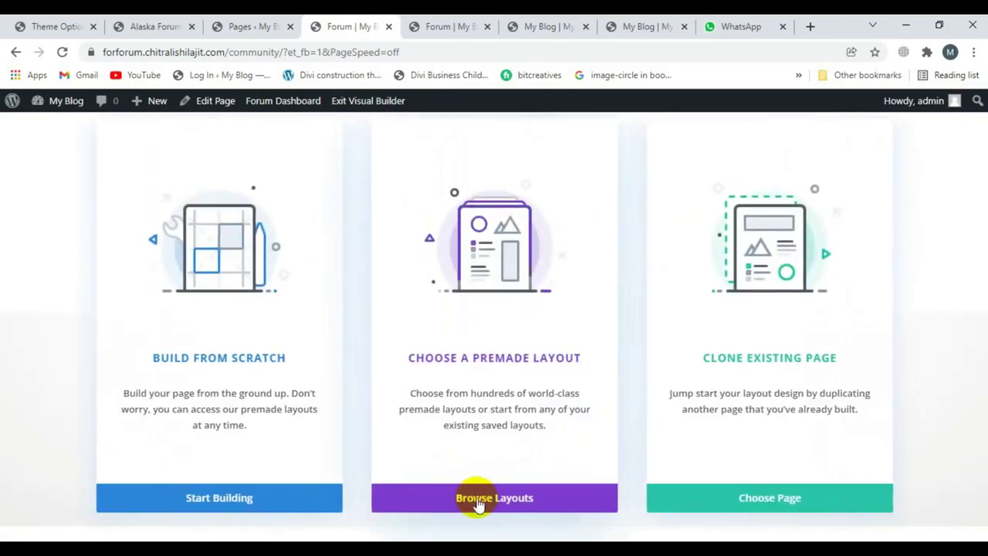
click(477, 501)
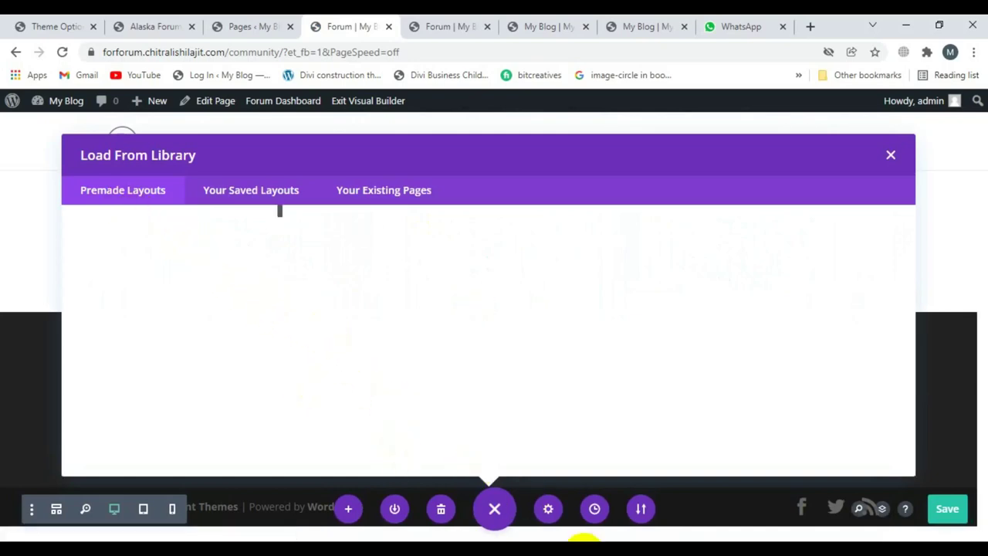
click(145, 305)
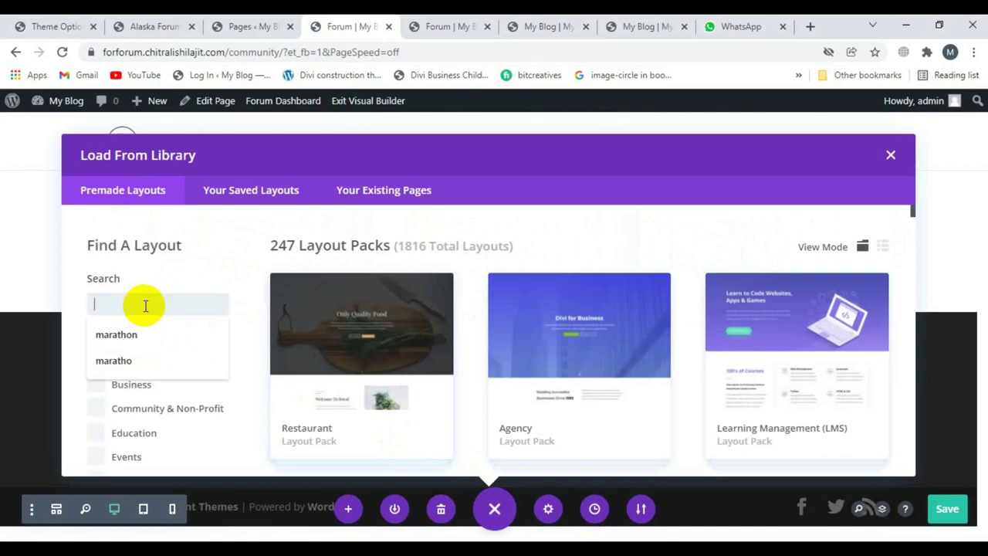
text(mart)
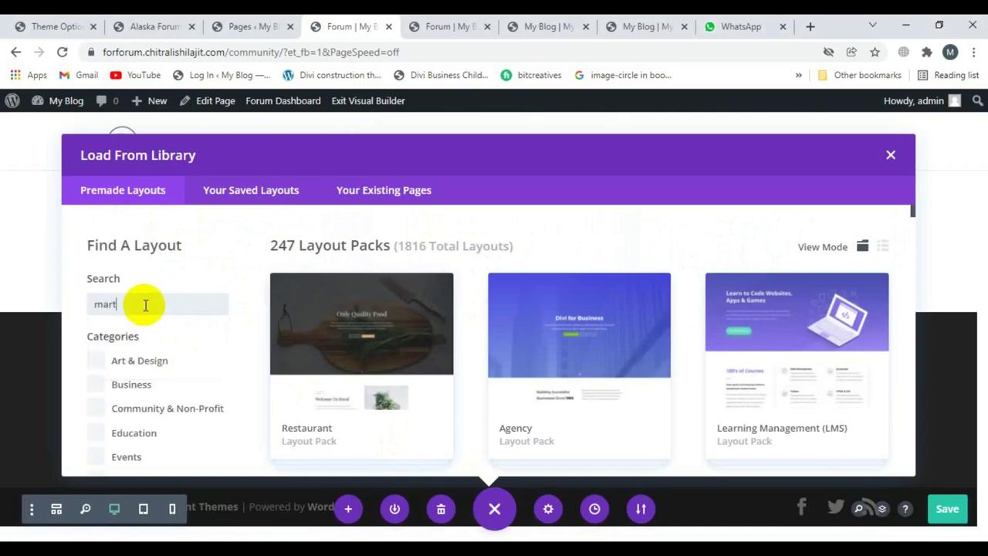
key(BackSpace)
key(BackSpace)
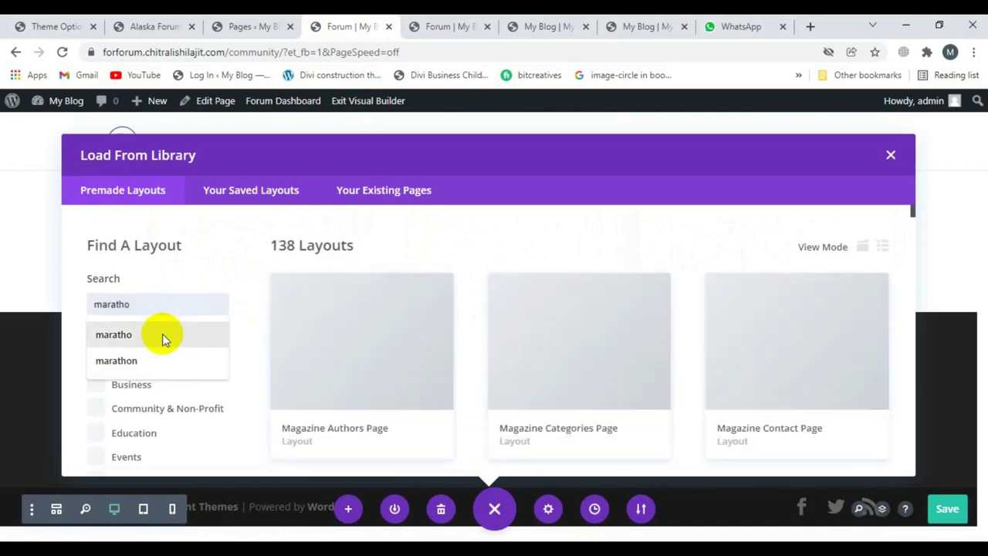
click(163, 338)
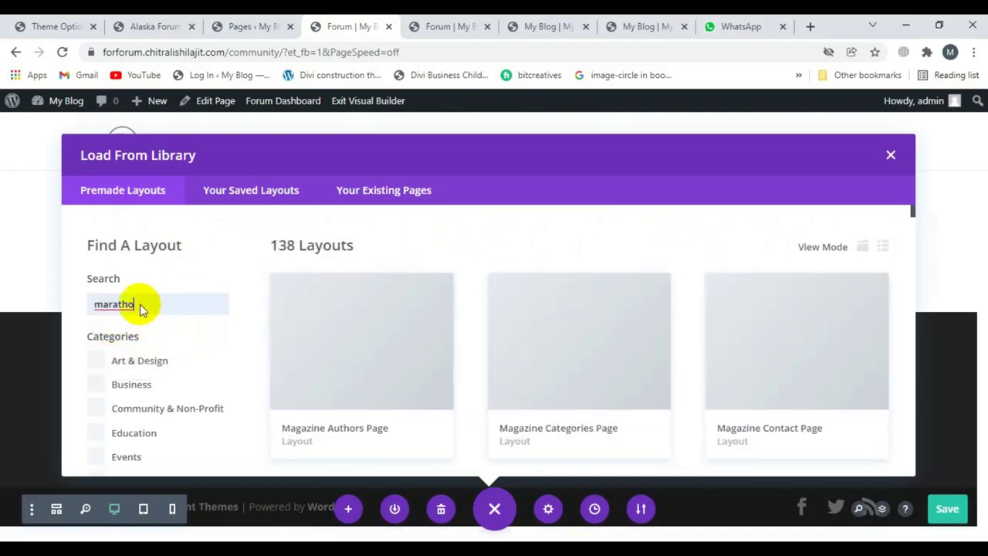
click(127, 303)
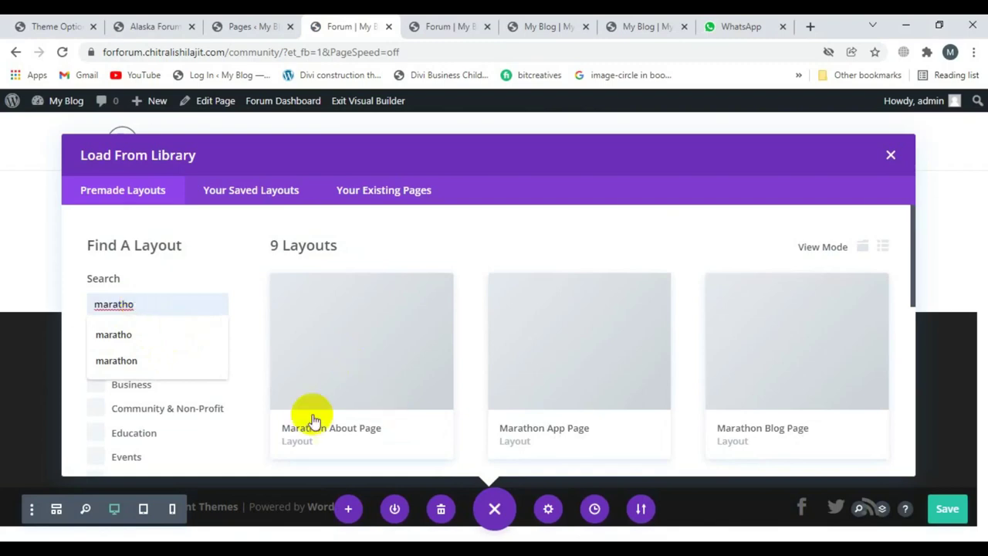
click(378, 369)
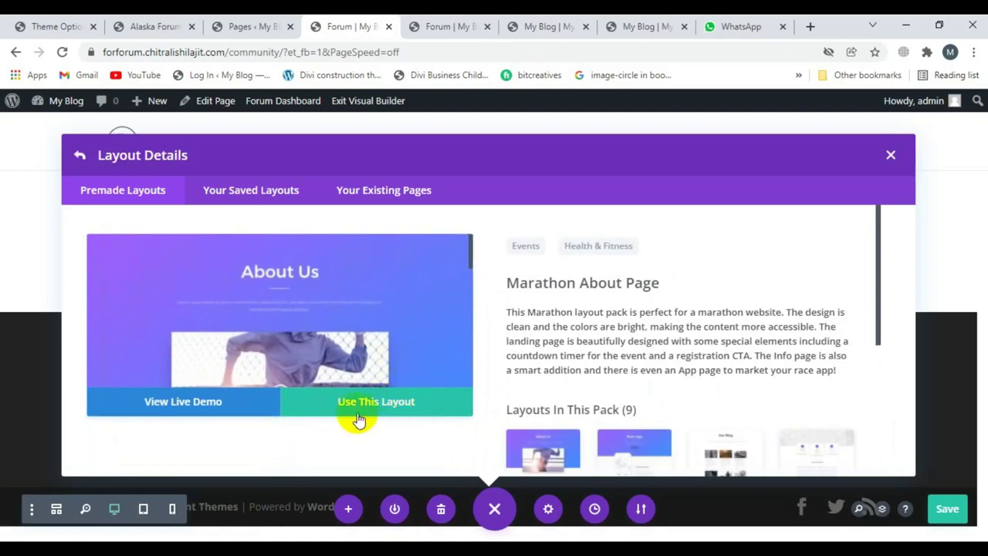
click(370, 411)
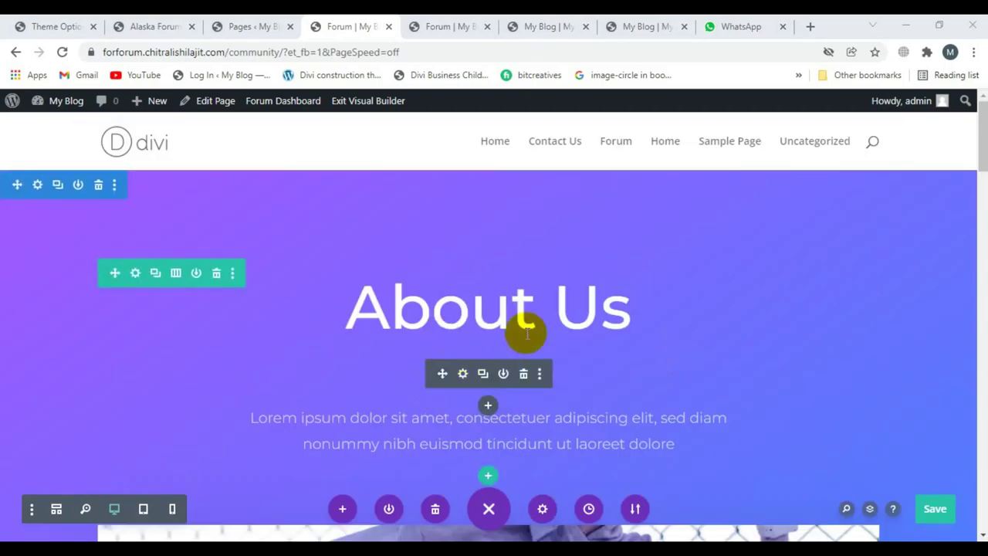
Step: Delete the video module below the About Us heading and introductory text
scroll(503, 390, down, 3)
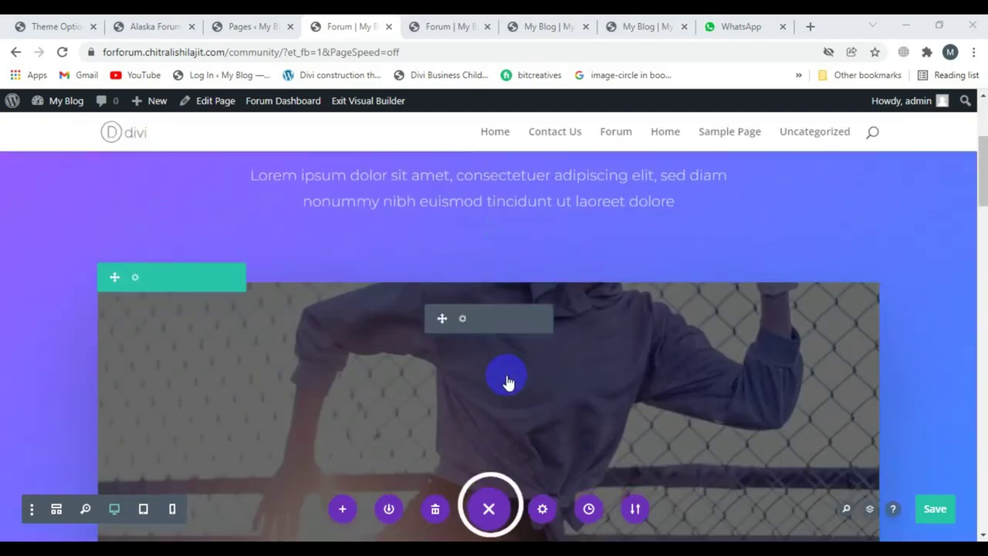
scroll(508, 382, down, 2)
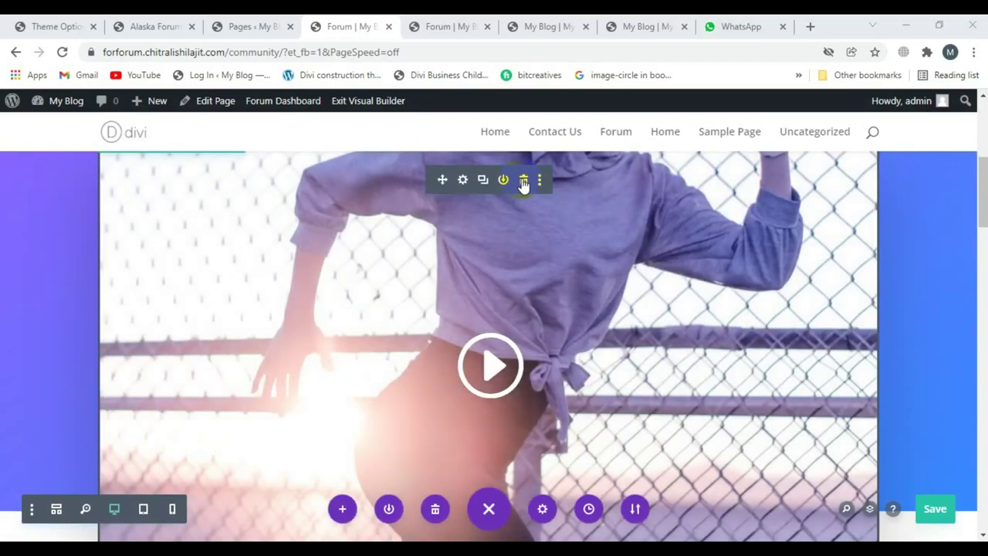
click(523, 182)
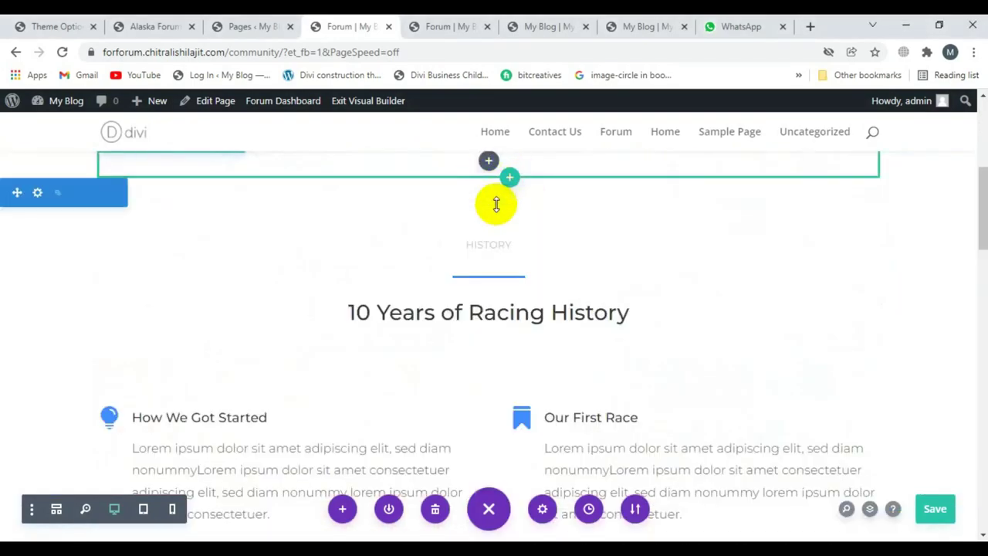
Step: Insert a new Text module in the empty row where the video was
scroll(494, 216, up, 1)
click(489, 233)
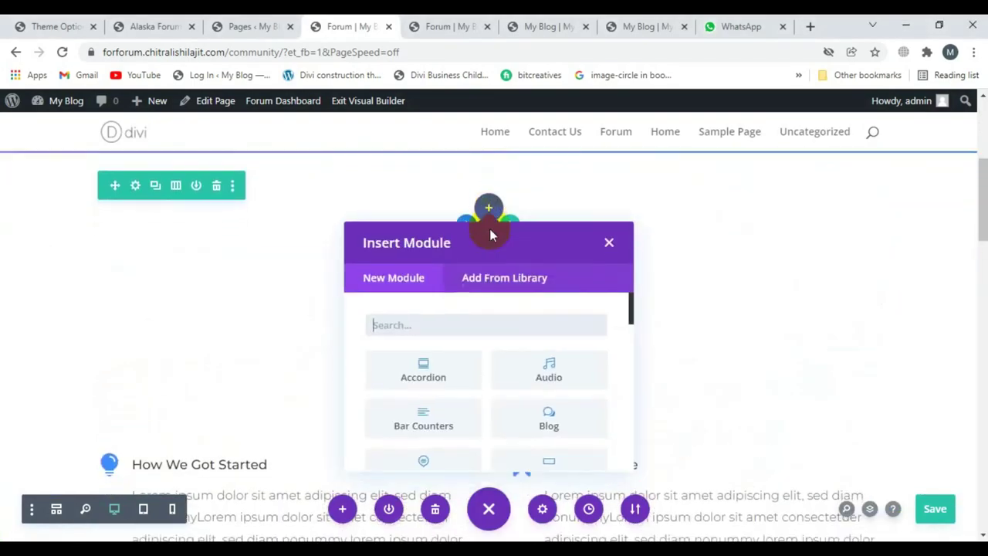
text(text)
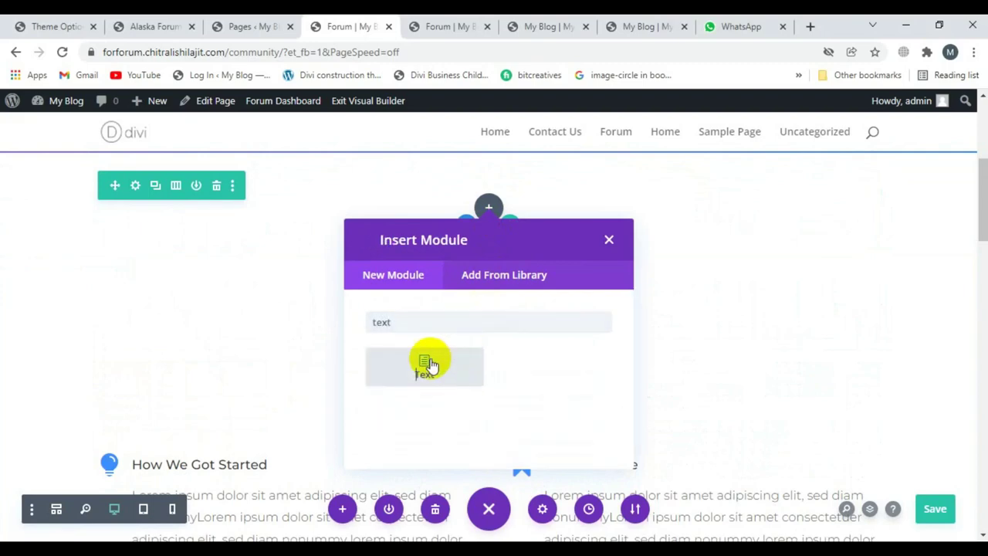
click(429, 364)
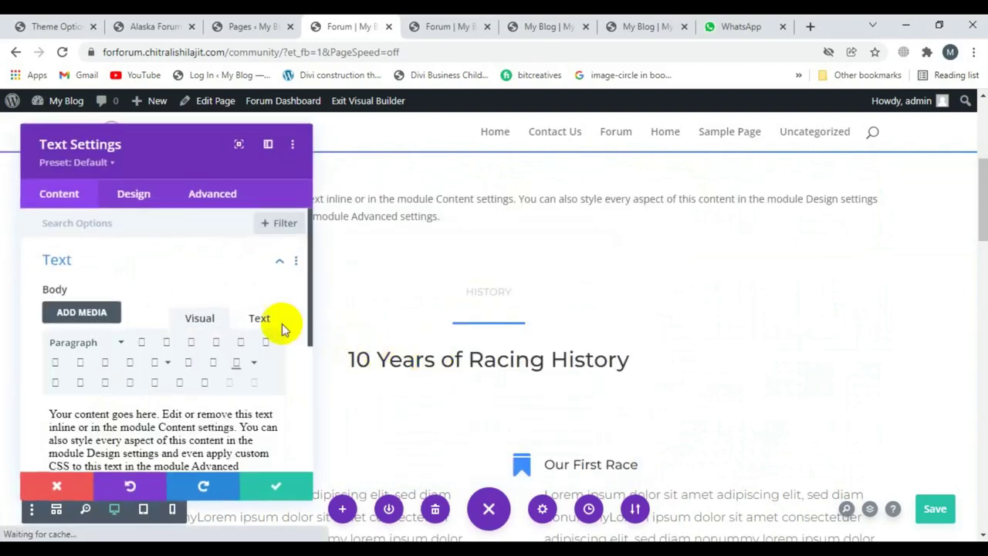
Step: Replace the Text module's placeholder body with the shortcode [wpforo] and save the module settings
click(259, 317)
drag(143, 415, 55, 348)
key(BackSpace)
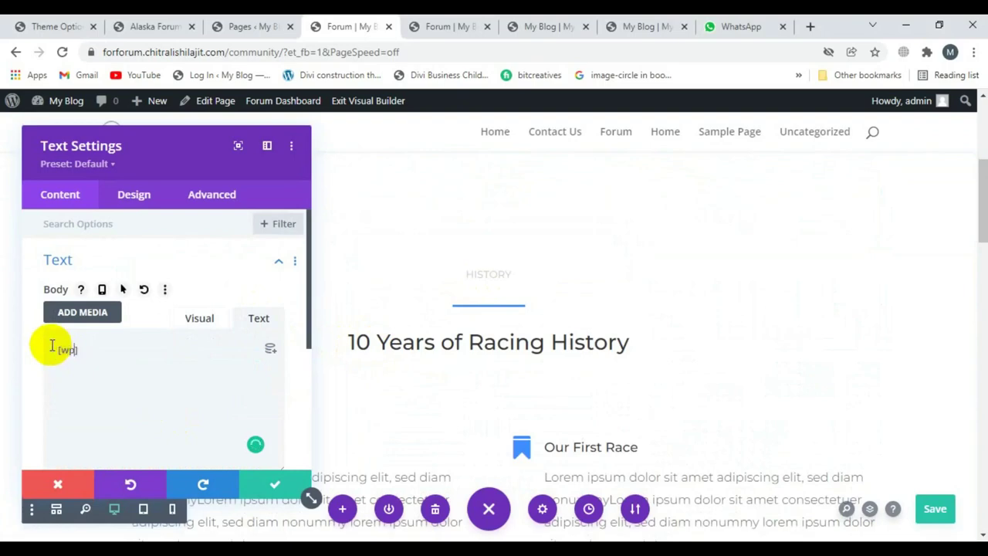
text([wpforo)
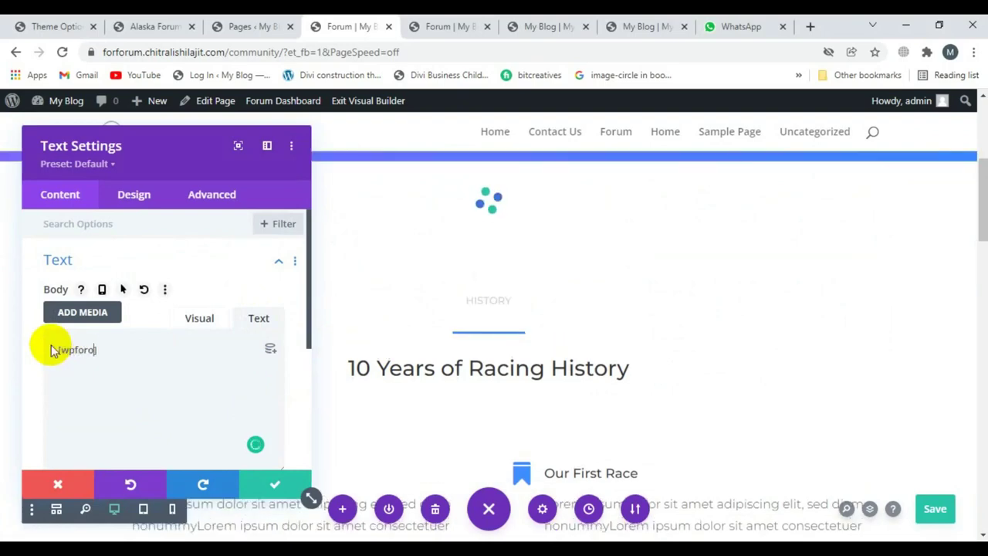
click(265, 486)
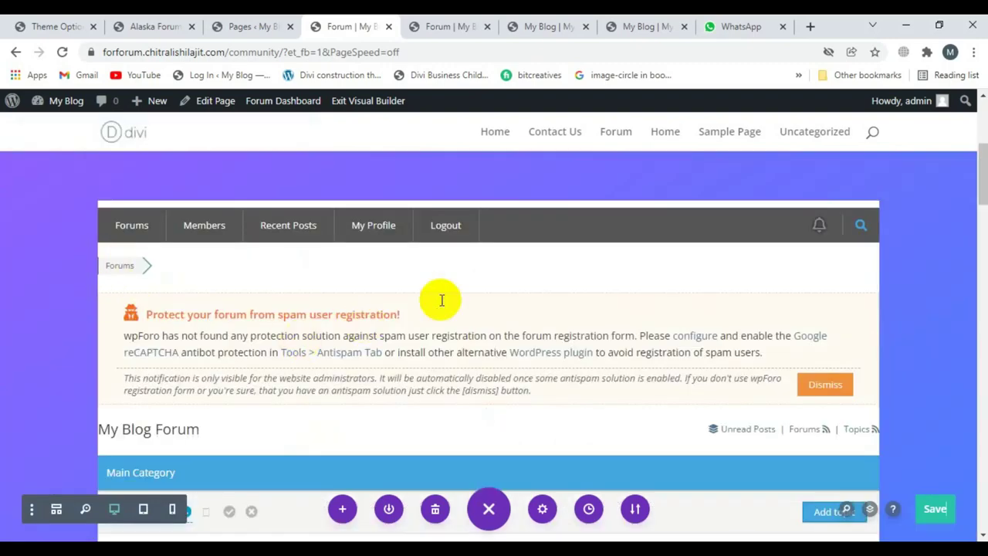
Step: Delete all the layout sections below the forum, starting with the 10 Years of Racing History section
scroll(484, 309, down, 5)
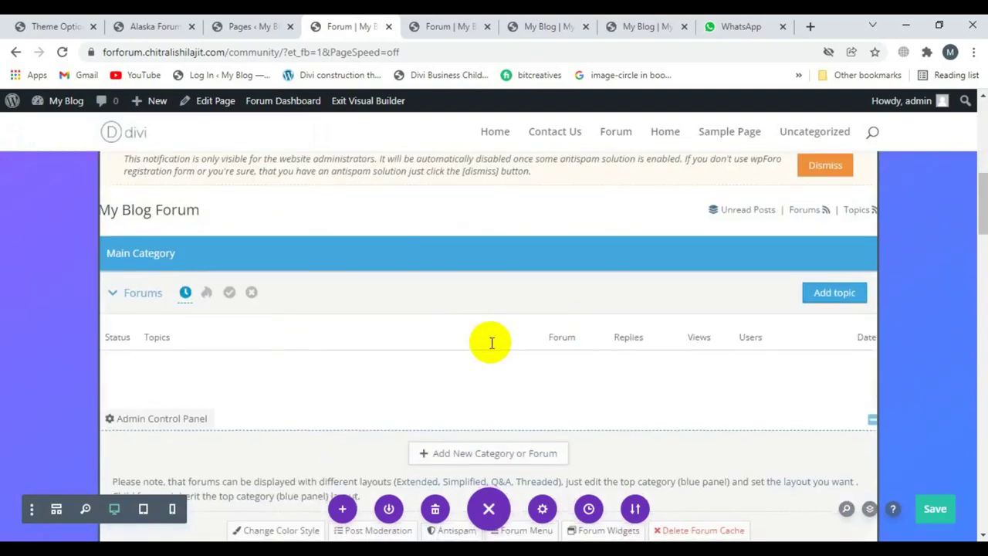
scroll(565, 295, down, 5)
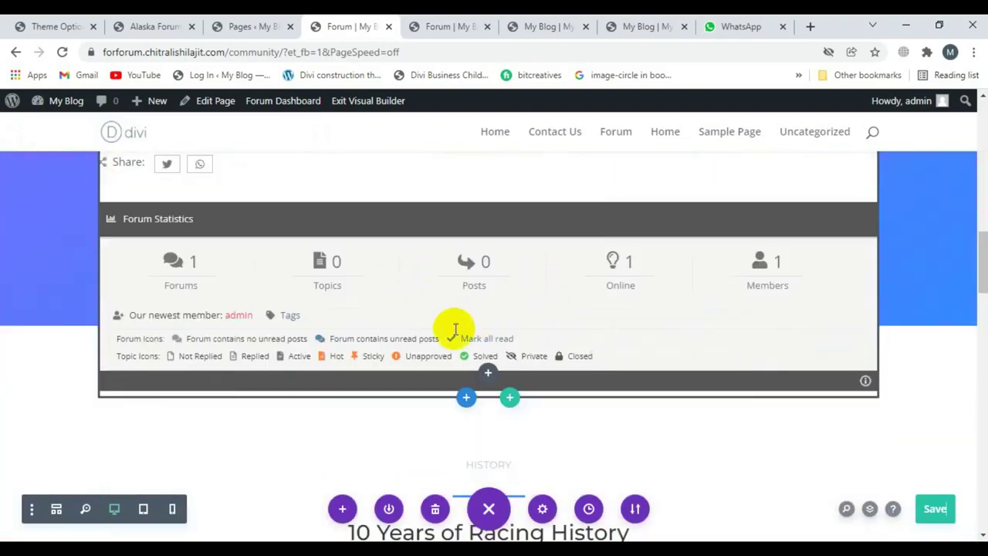
scroll(452, 327, down, 2)
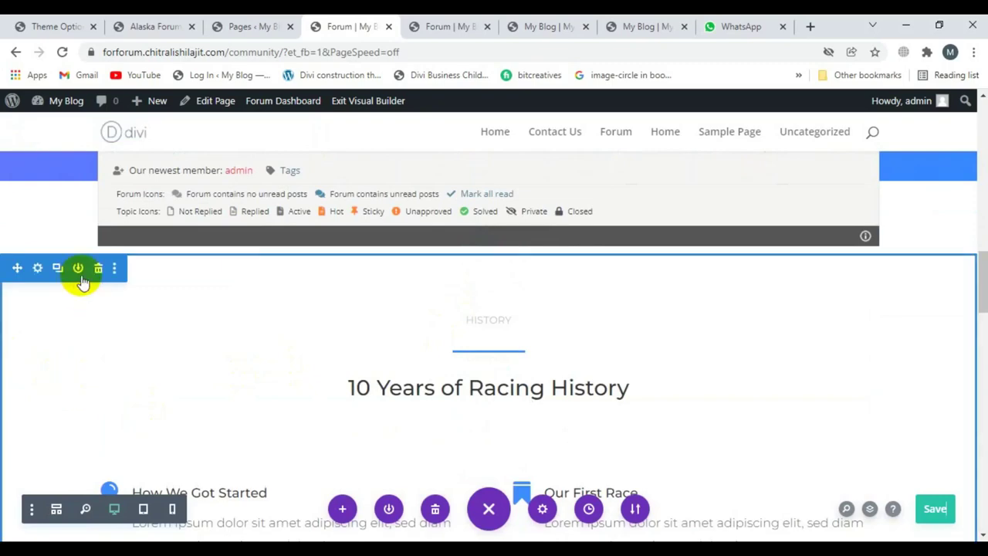
click(98, 270)
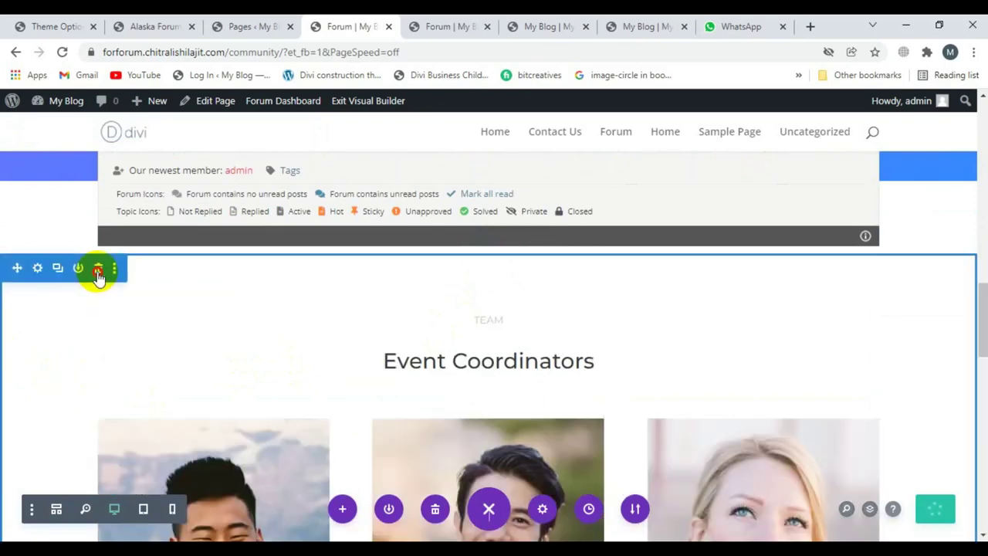
click(98, 270)
click(98, 267)
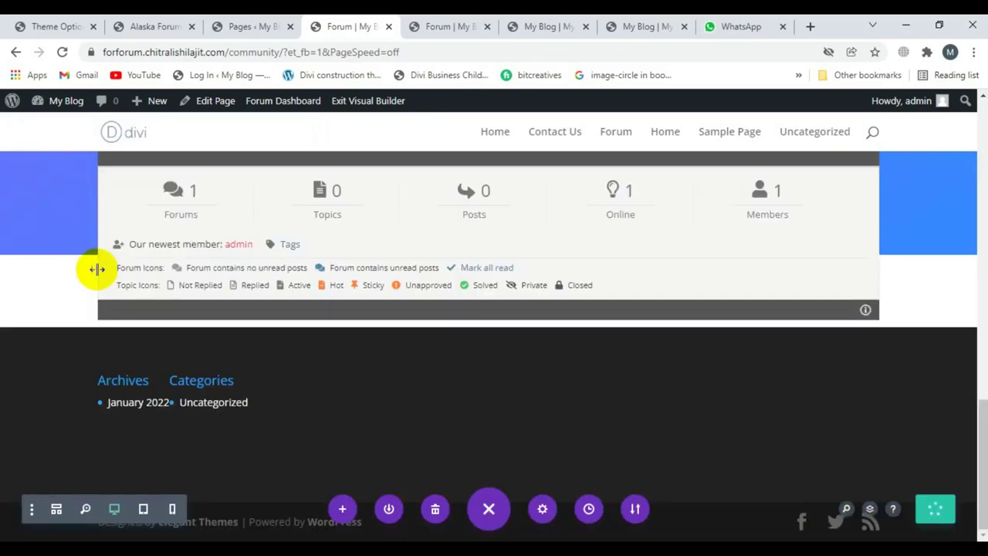
Step: Open the Spacing options in the design settings of the Text module containing the forum
scroll(584, 342, up, 2)
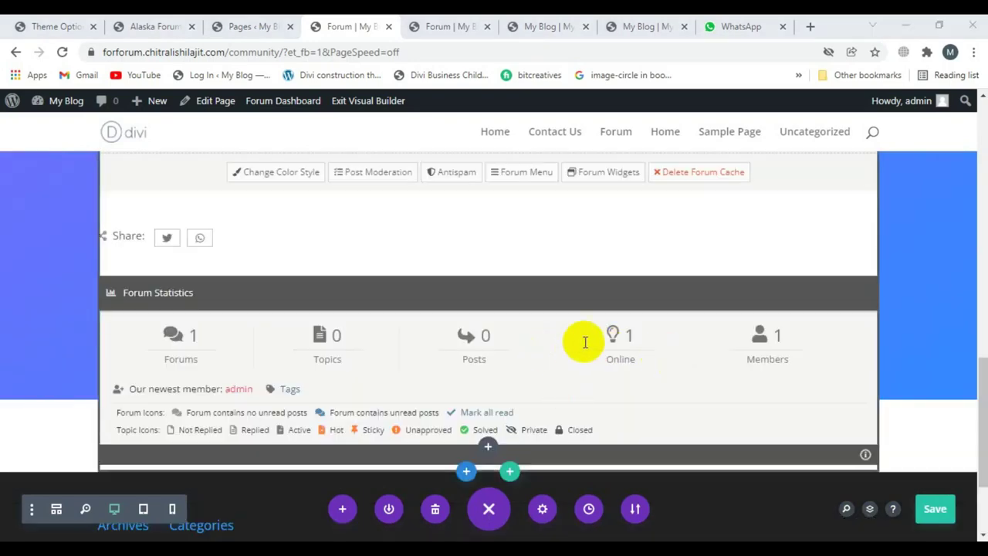
scroll(534, 364, up, 2)
scroll(536, 366, up, 6)
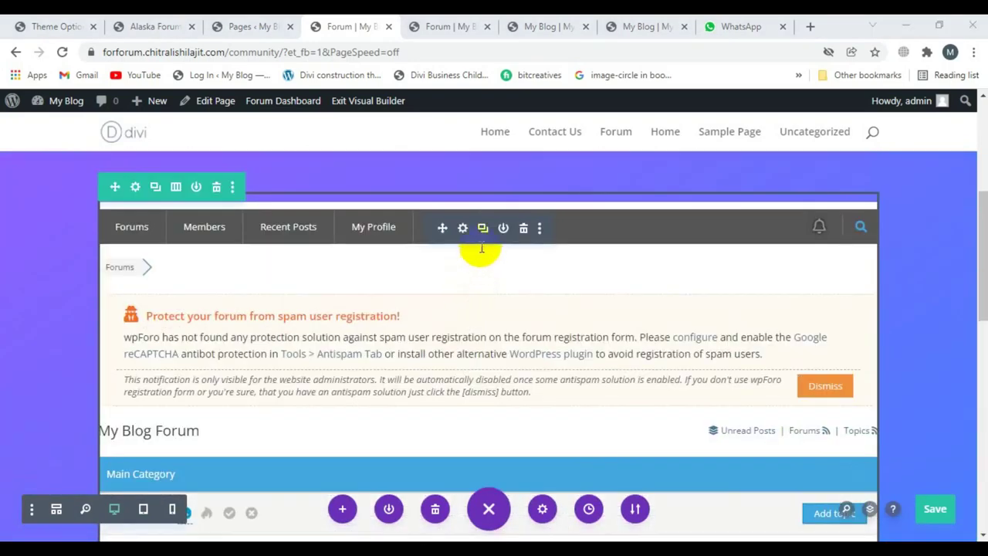
click(462, 232)
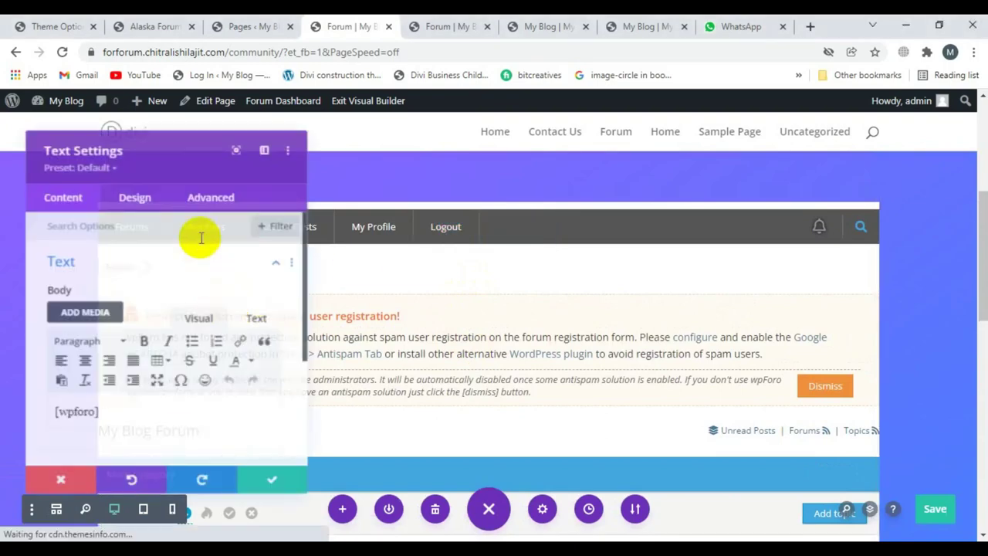
click(134, 197)
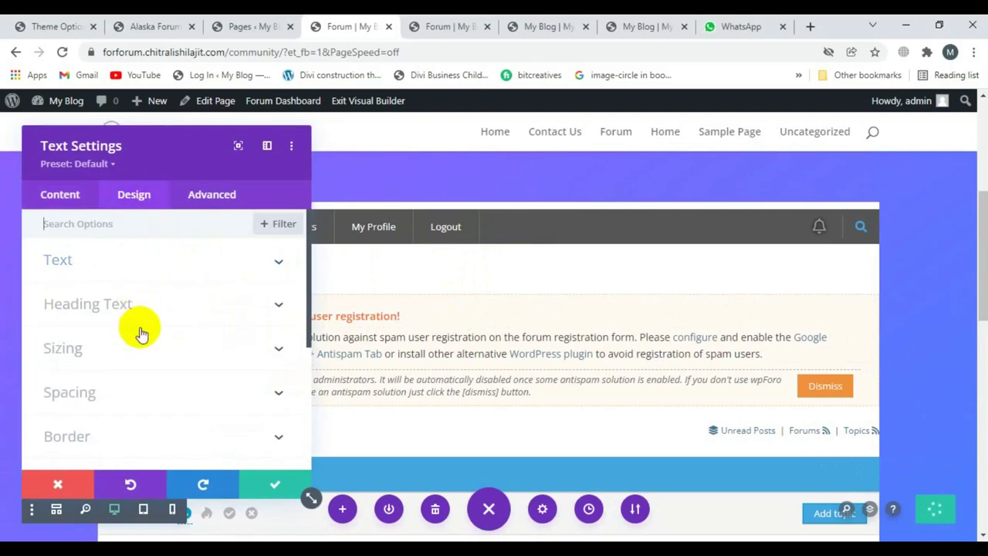
scroll(132, 396, down, 2)
click(133, 390)
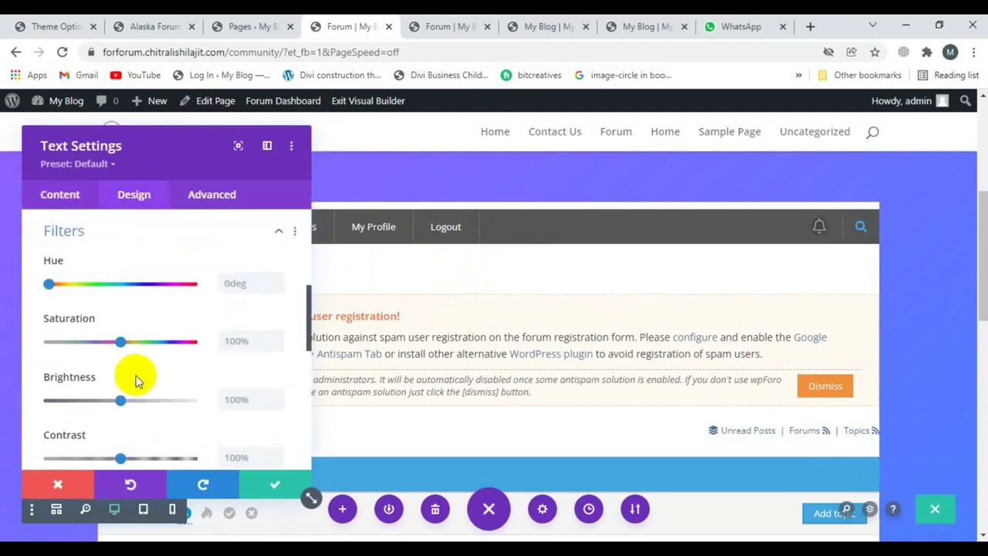
scroll(145, 357, up, 5)
click(146, 381)
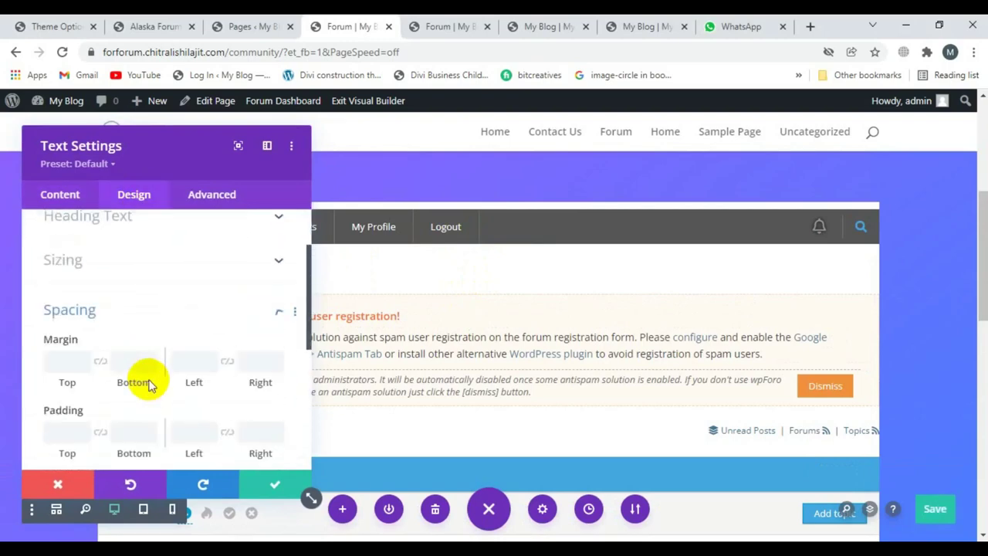
Step: Set the forum Text module's left padding to 3% and link the right padding to the same value
click(186, 354)
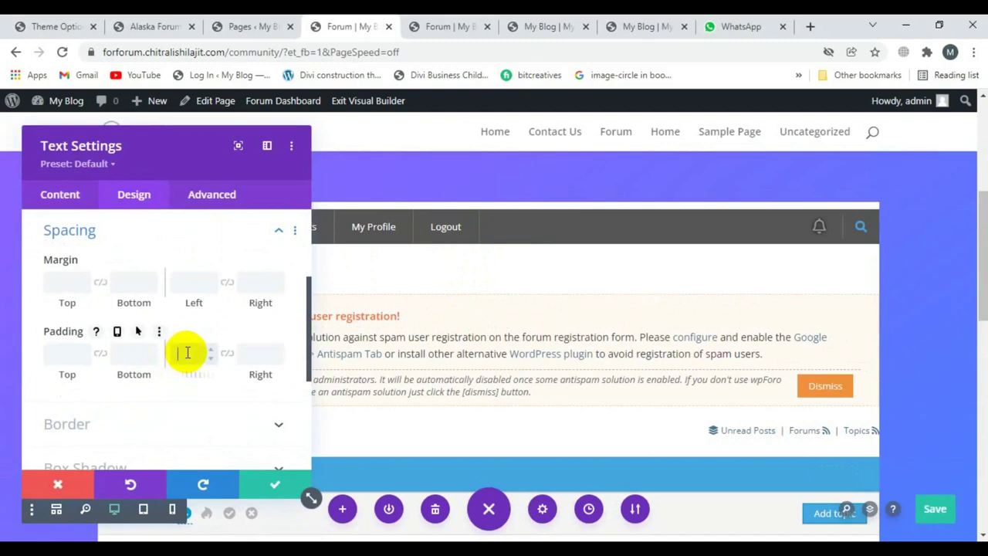
text(30px)
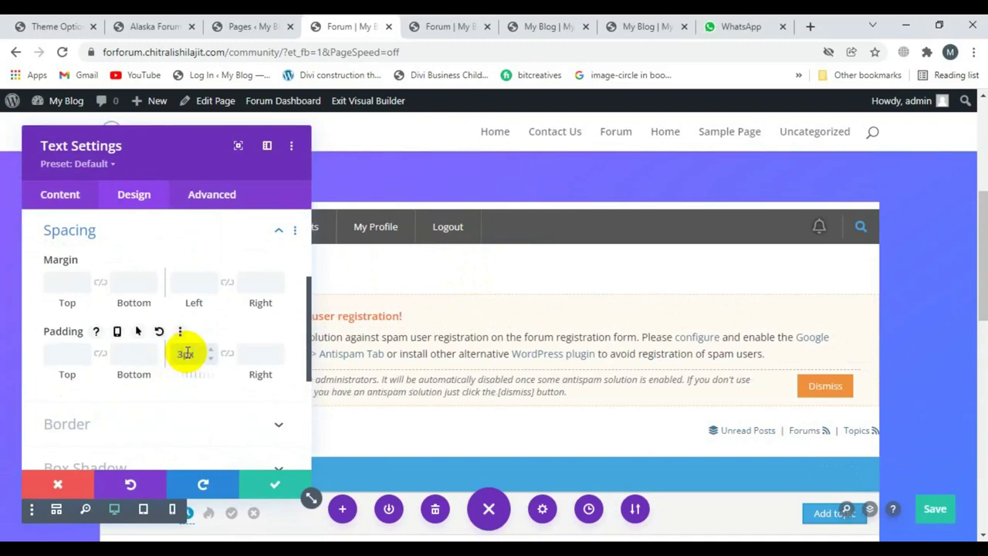
key(shift+Up)
key(BackSpace)
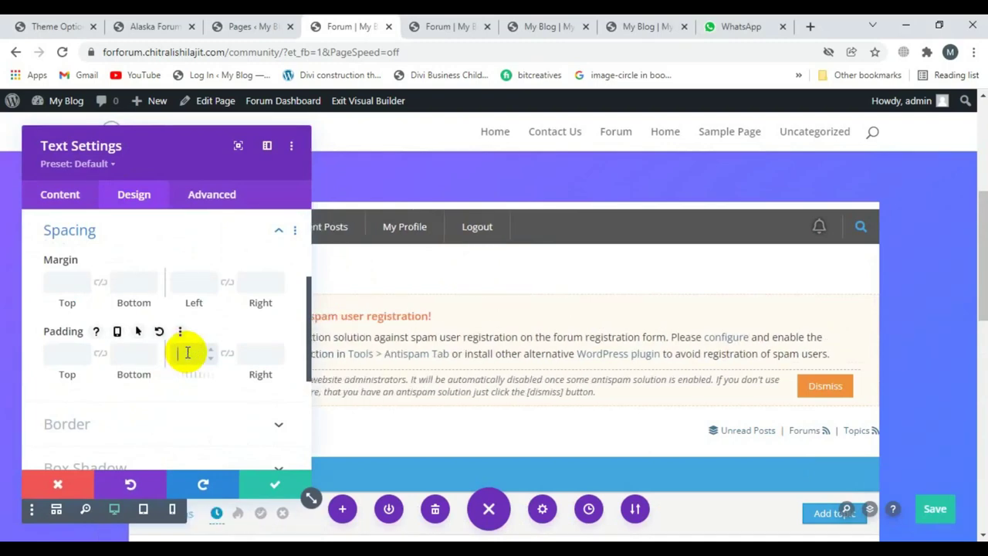
text(3)
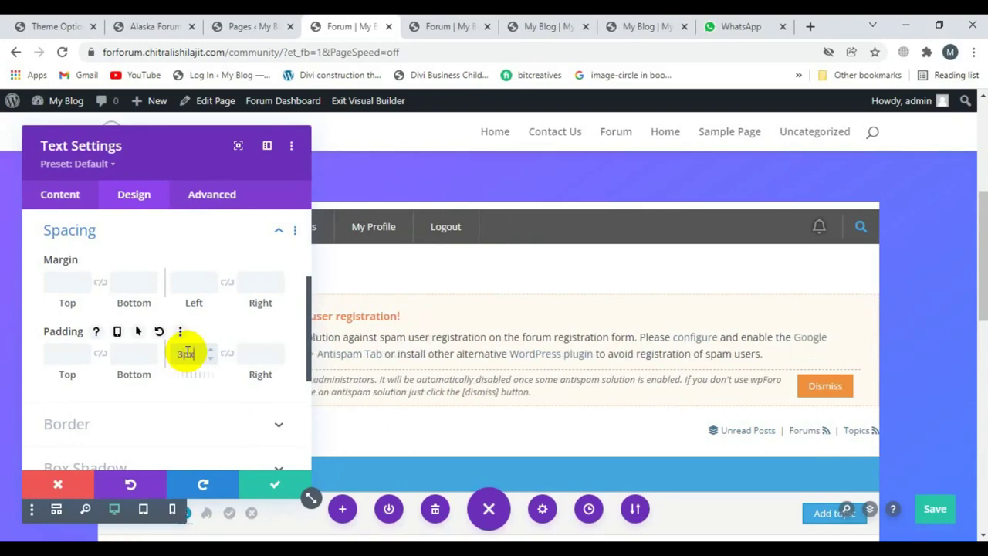
text(%)
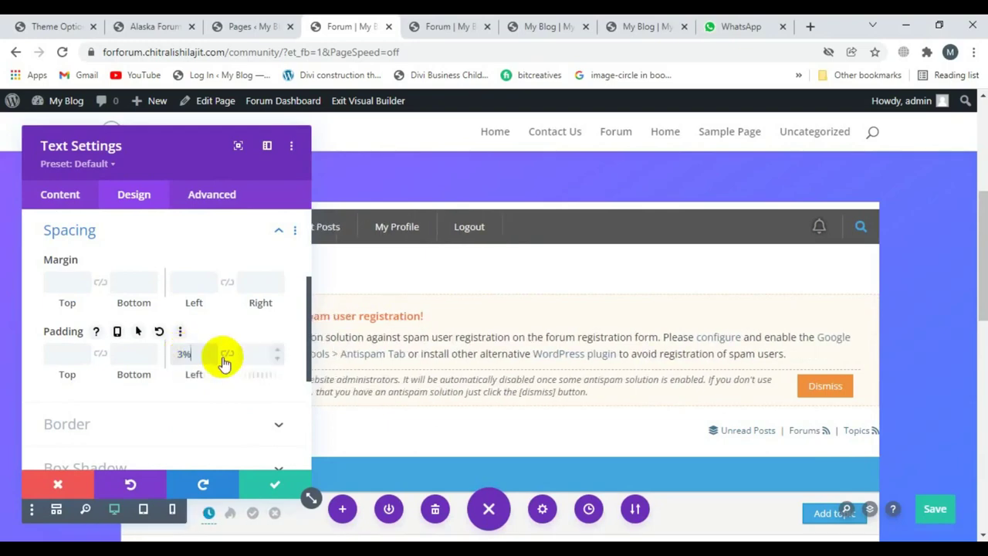
click(225, 354)
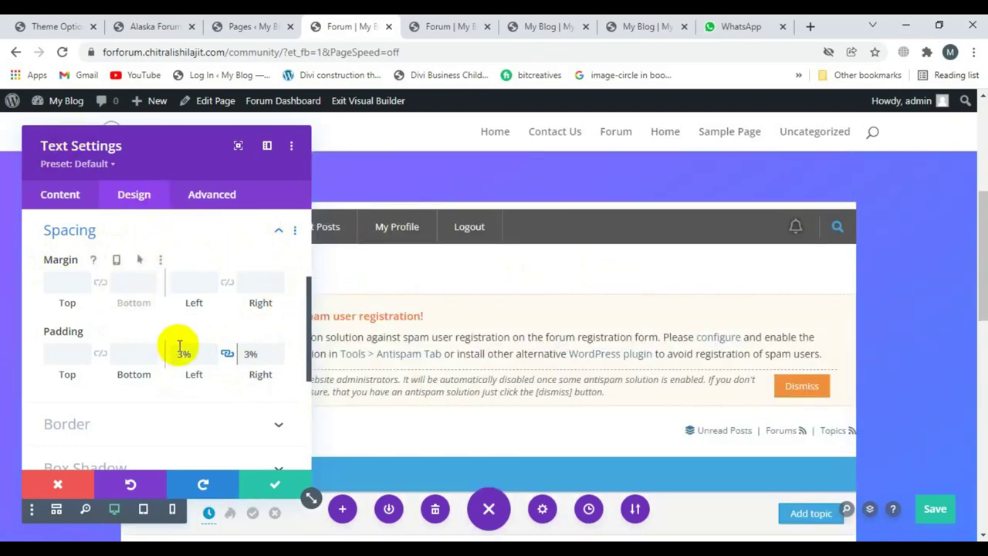
Step: Apply the box shadow preset offset down and to the right, with 6px horizontal position, to the forum Text module
scroll(122, 409, down, 2)
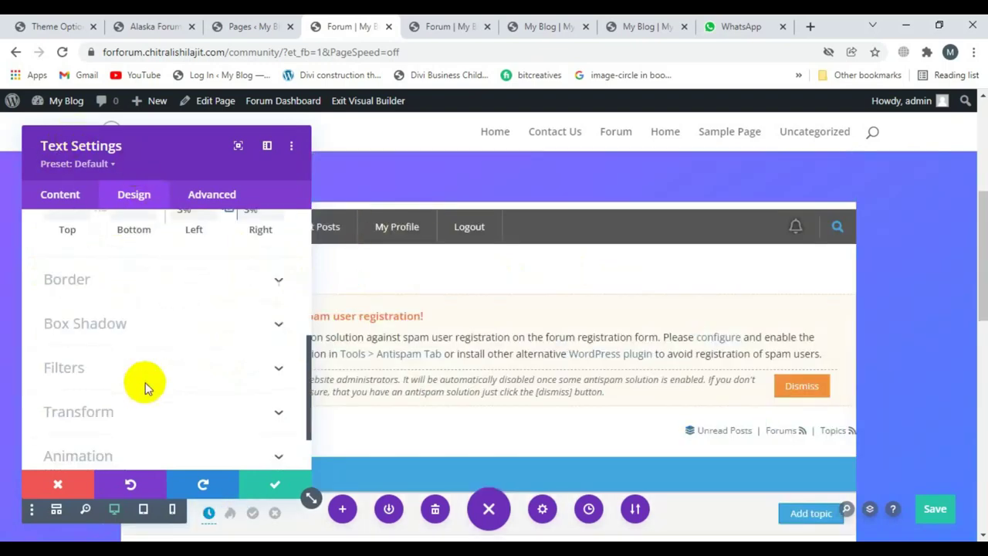
click(145, 318)
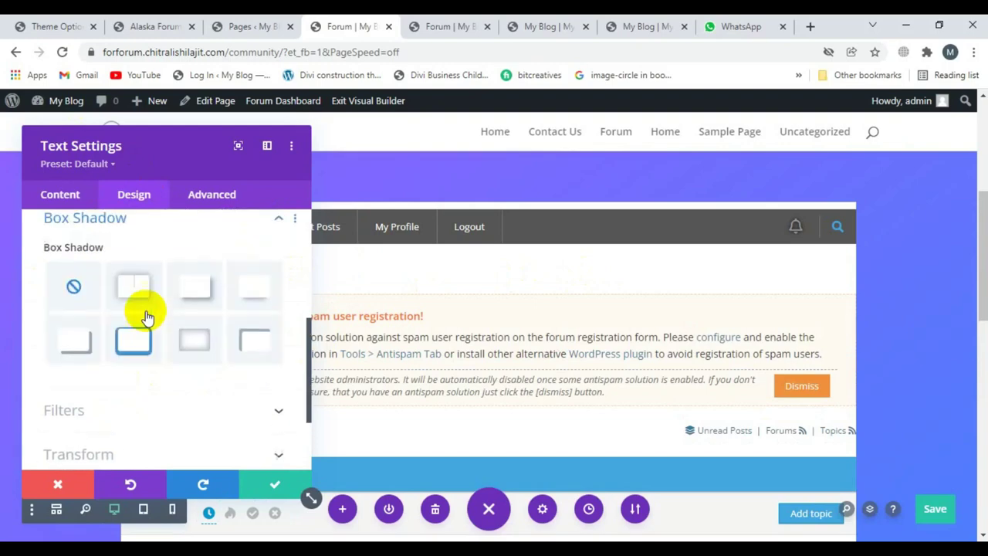
click(198, 305)
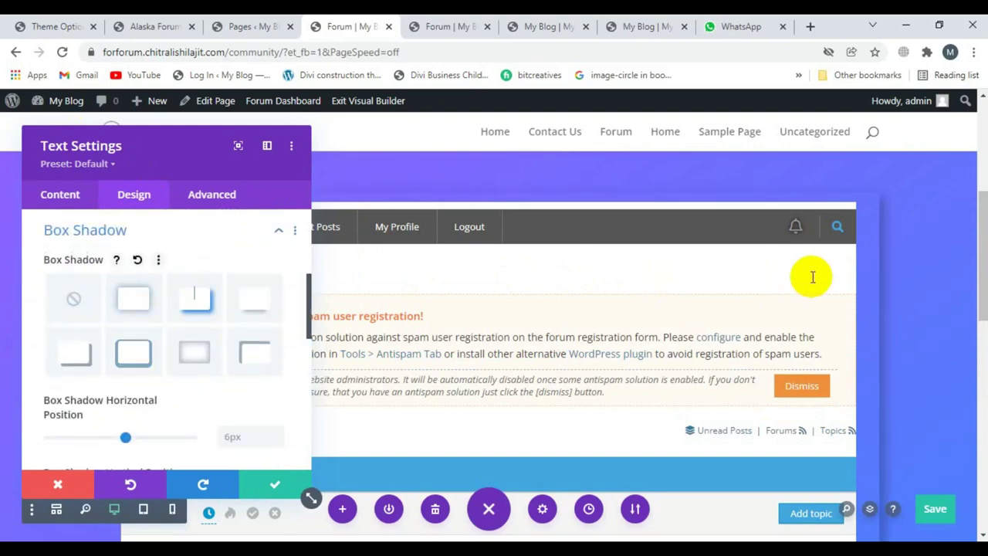
Step: Set the forum Text module's background color to white (#ffffff)
scroll(92, 280, up, 5)
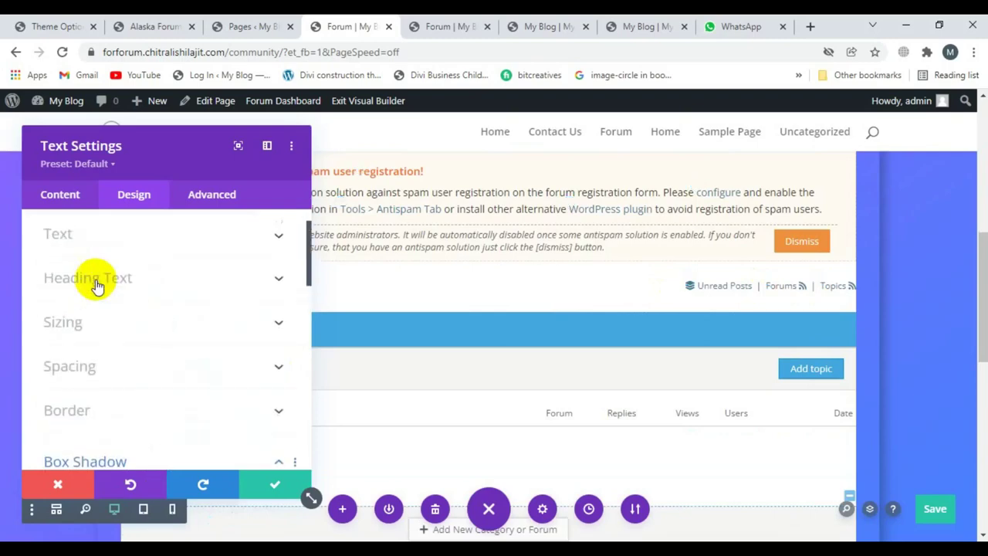
click(62, 194)
click(130, 352)
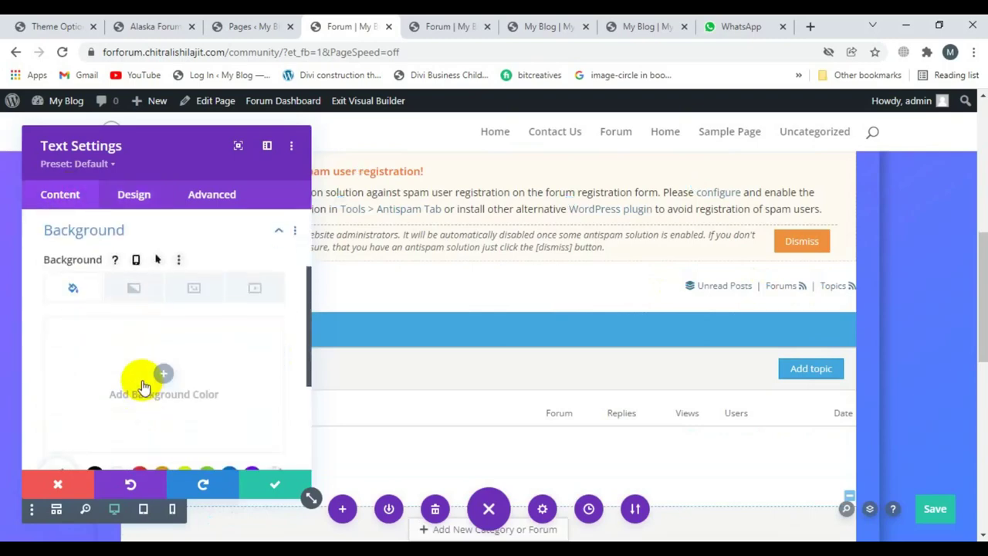
scroll(139, 386, down, 1)
click(117, 402)
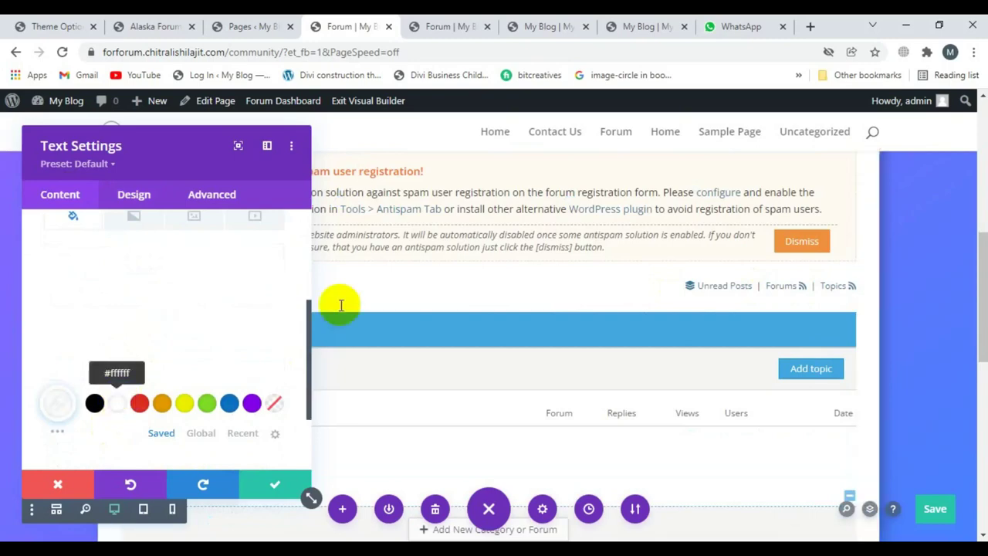
Step: Round all four corners of the forum Text module's border to 8px and save the module settings
scroll(116, 282, up, 2)
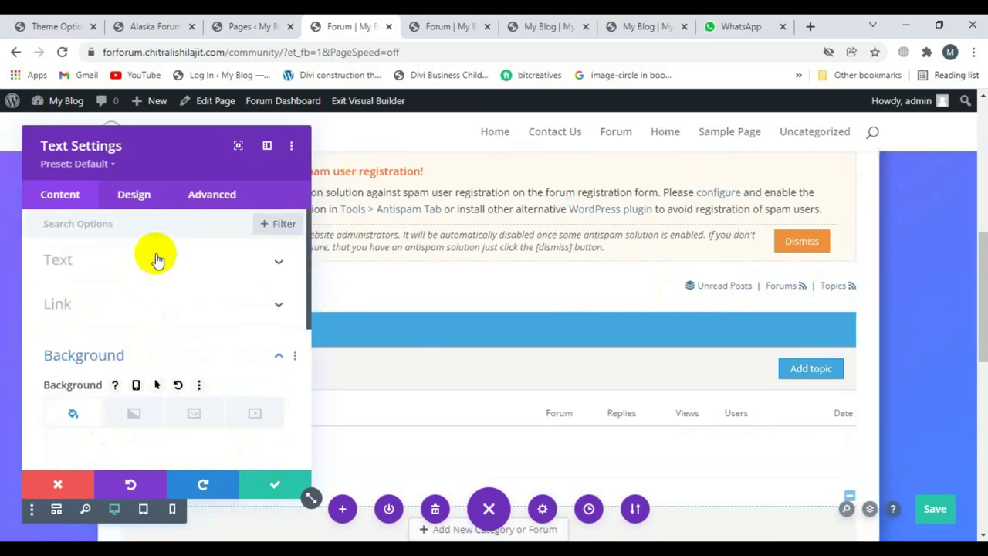
click(134, 199)
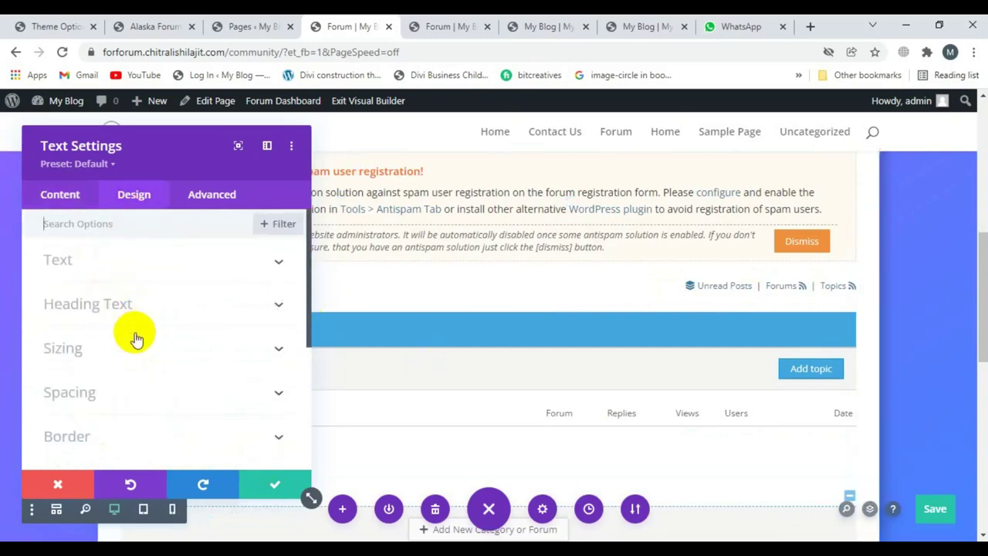
scroll(133, 428, down, 1)
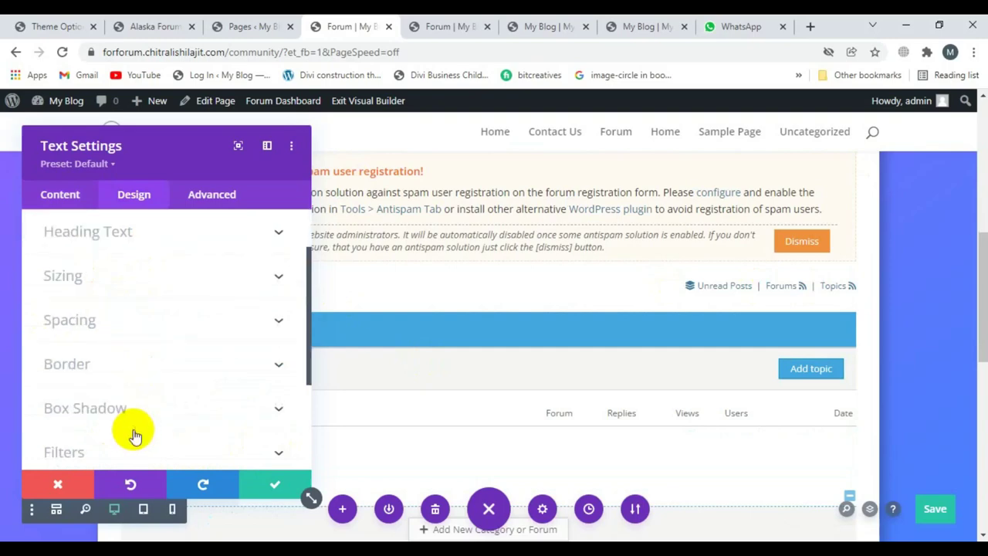
click(140, 359)
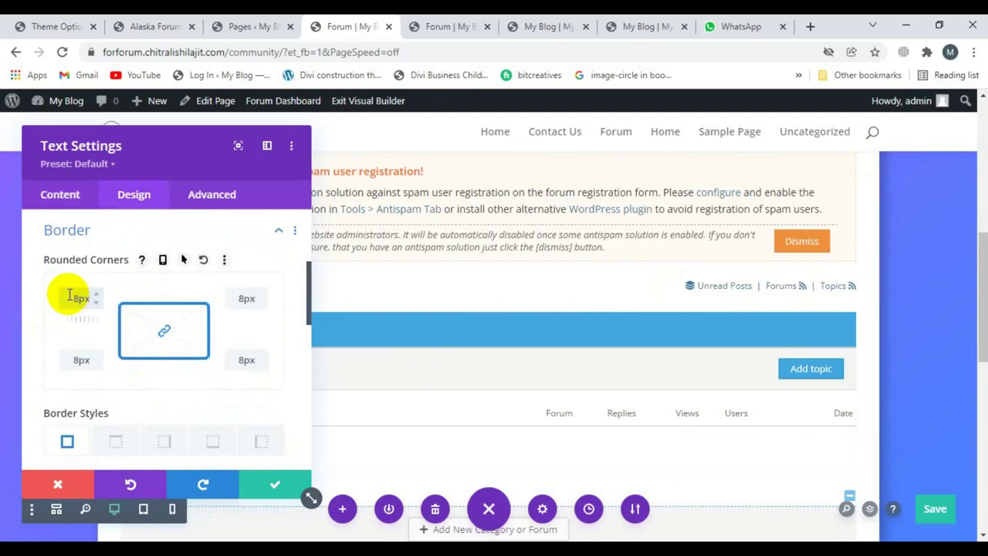
click(264, 485)
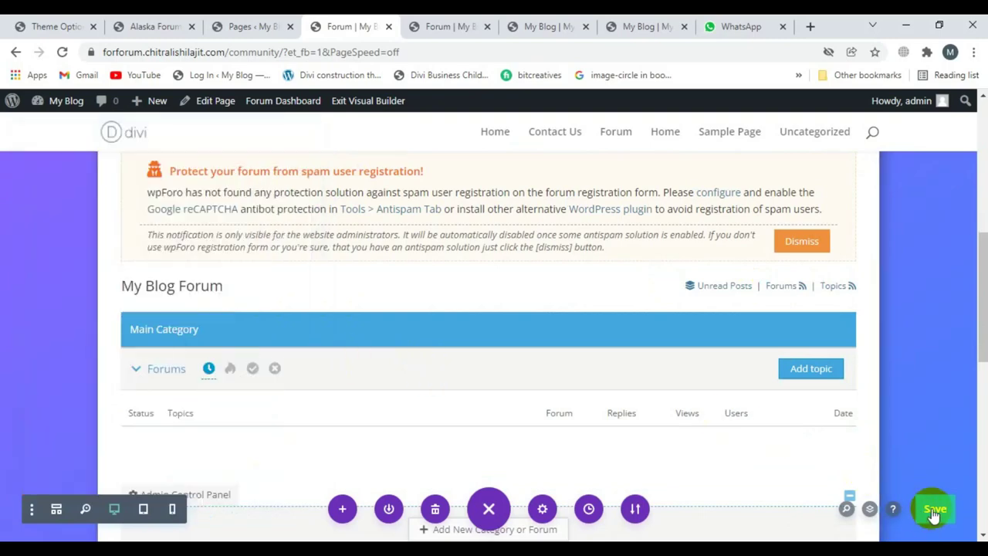
Step: Save the Forum page and exit the Visual Builder to review the finished design on the live page
click(933, 511)
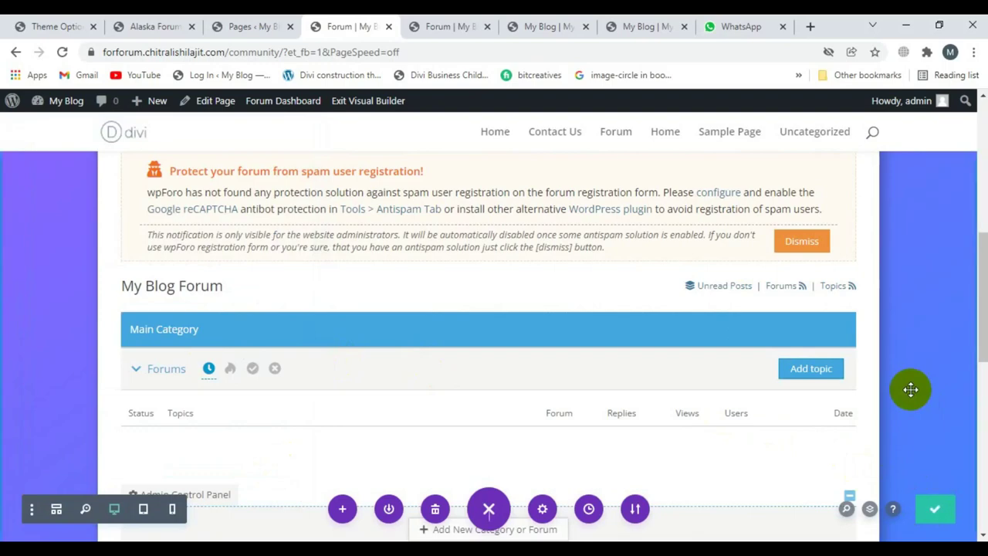
click(364, 109)
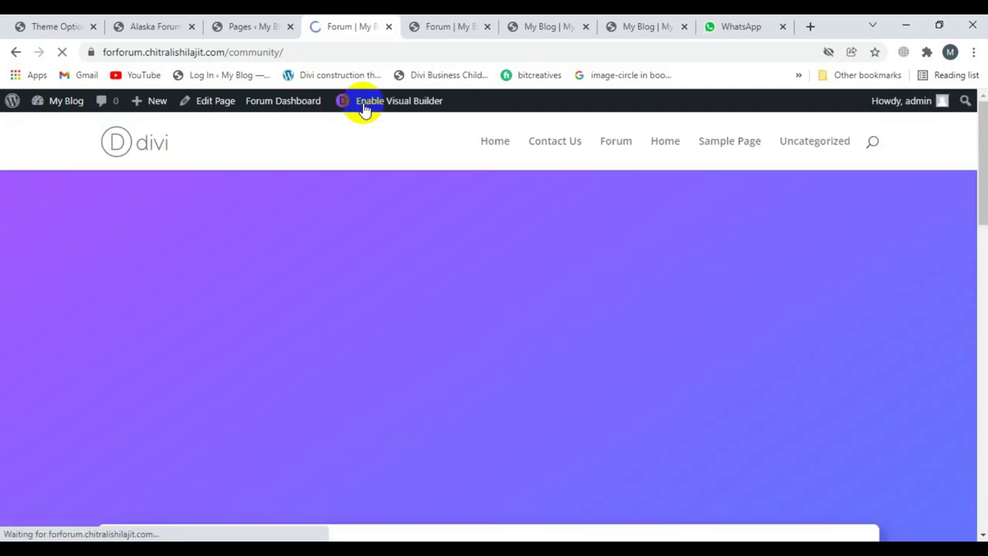
scroll(558, 302, down, 3)
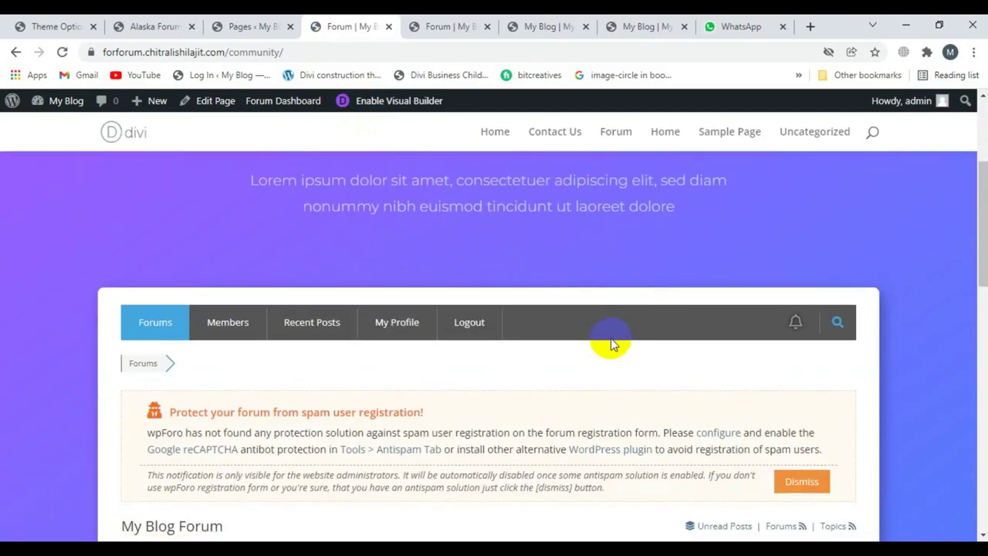
scroll(610, 344, down, 5)
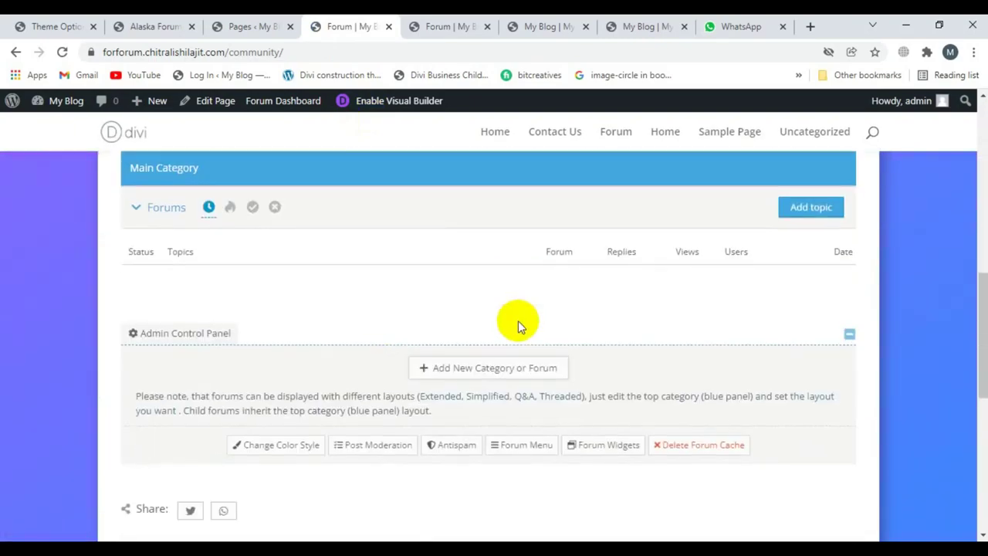
scroll(518, 321, down, 2)
scroll(446, 317, up, 5)
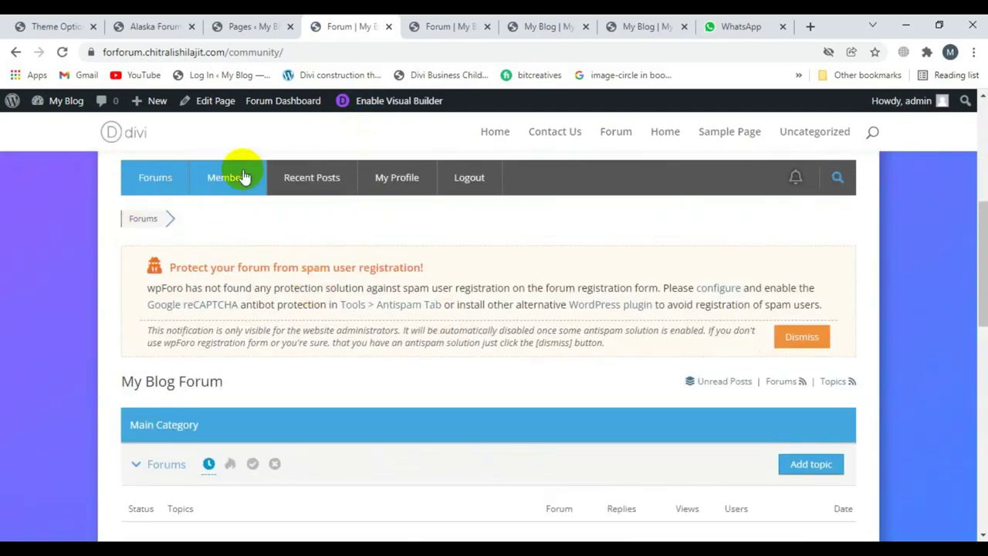
Step: Check how the forum's Members and Recent Posts pages look inside the new design
click(242, 174)
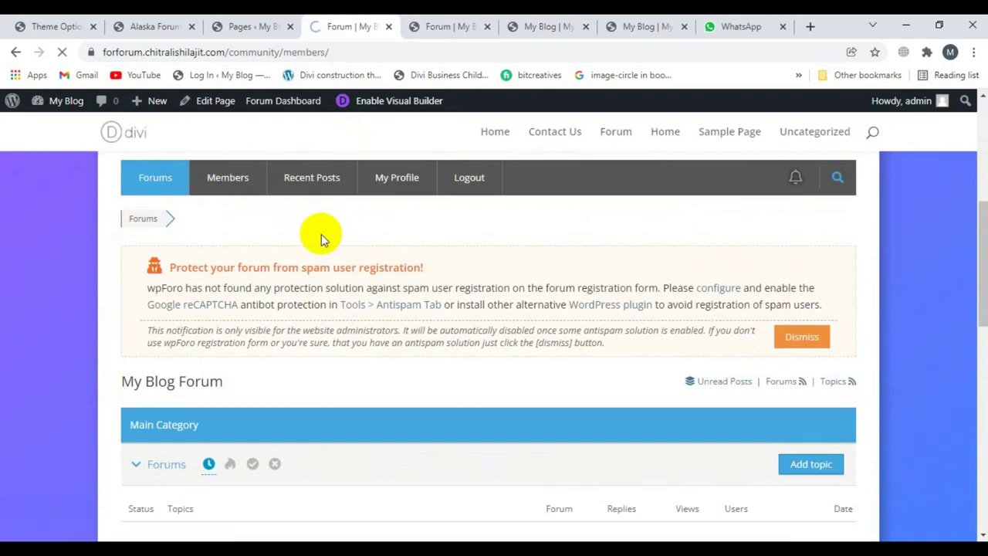
scroll(231, 339, down, 2)
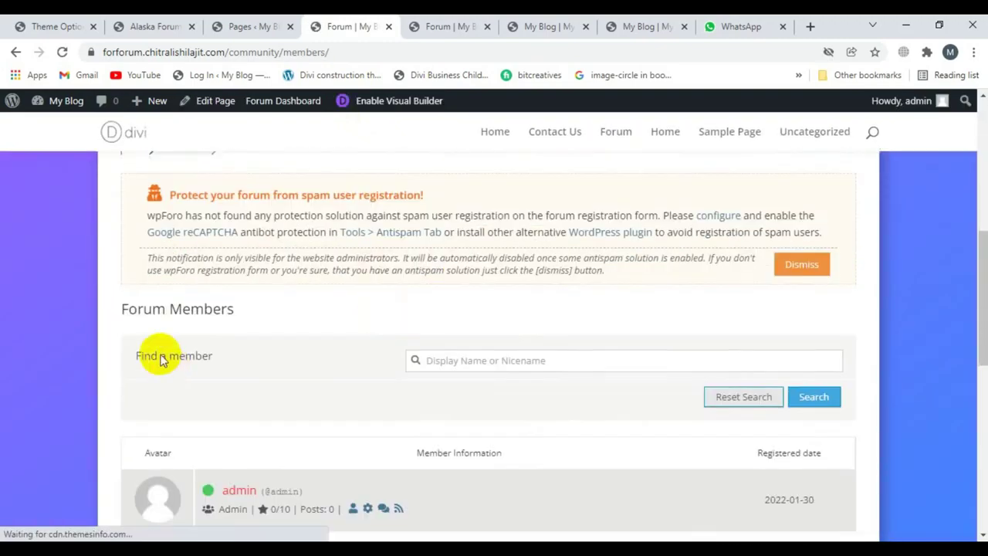
scroll(298, 376, down, 2)
scroll(314, 347, up, 5)
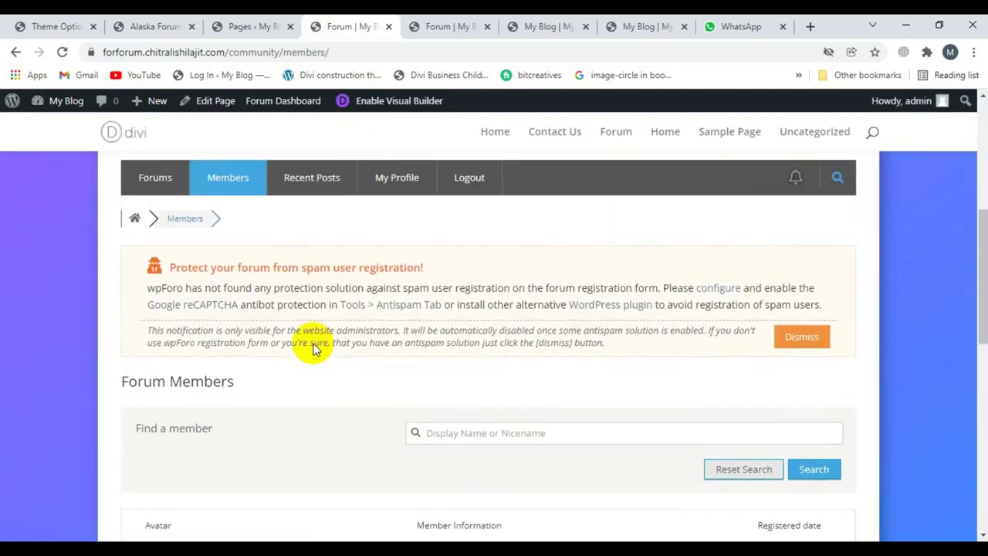
click(313, 397)
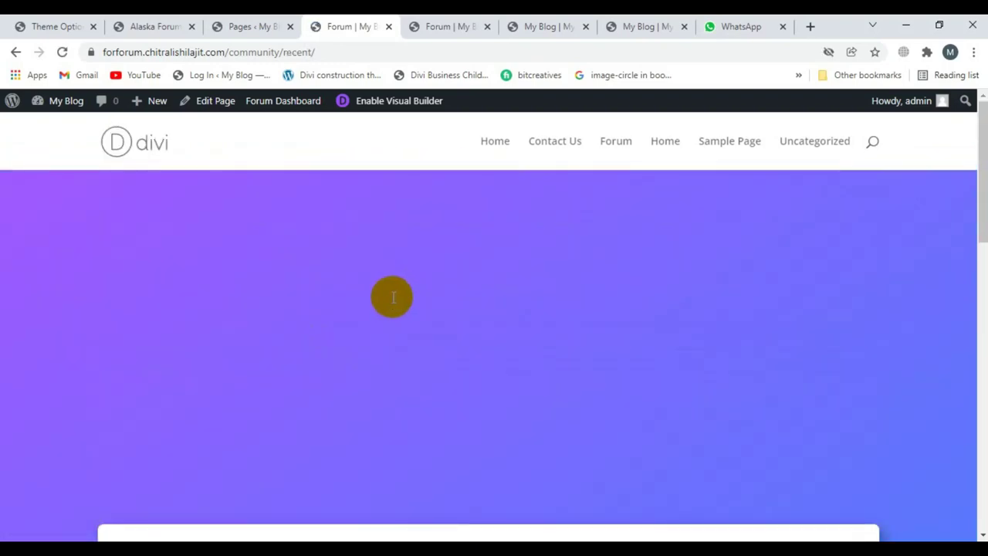
scroll(392, 297, down, 3)
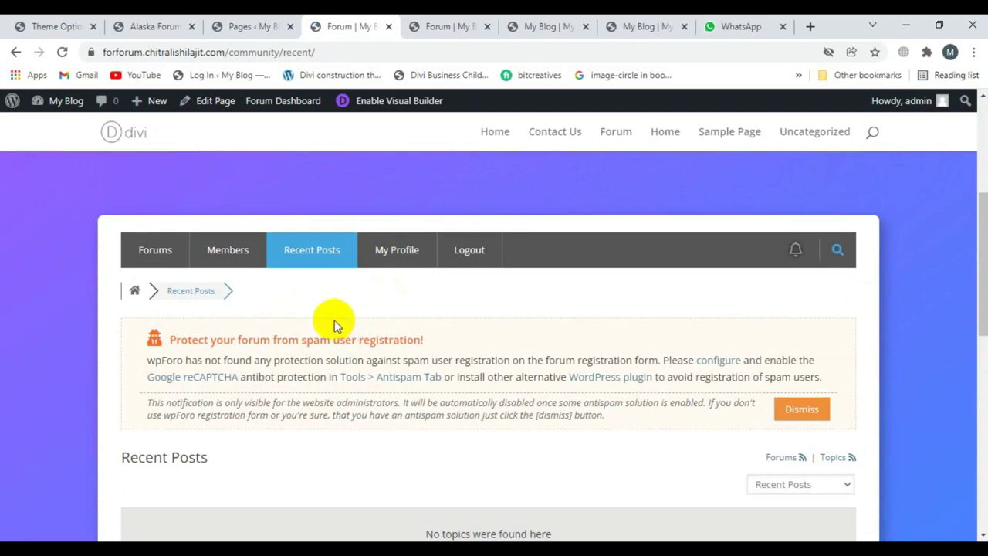
Step: Return to the main Forums page, open the new topic form and view the available forum choices
click(163, 249)
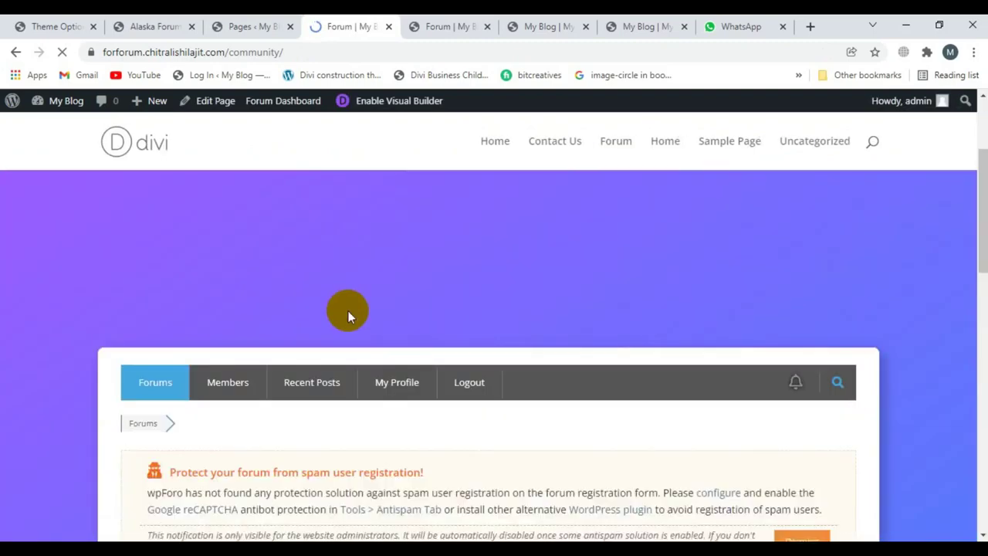
scroll(396, 342, down, 5)
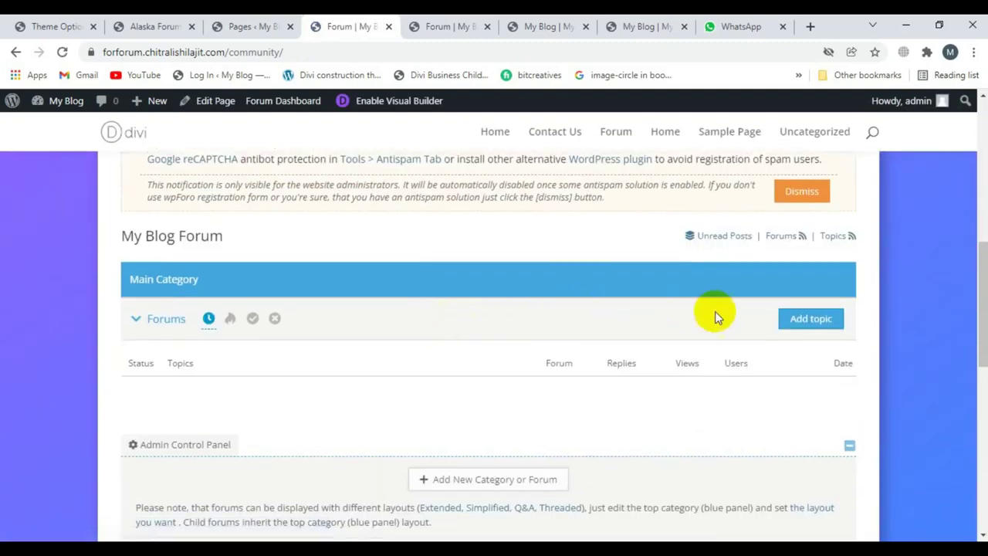
click(795, 319)
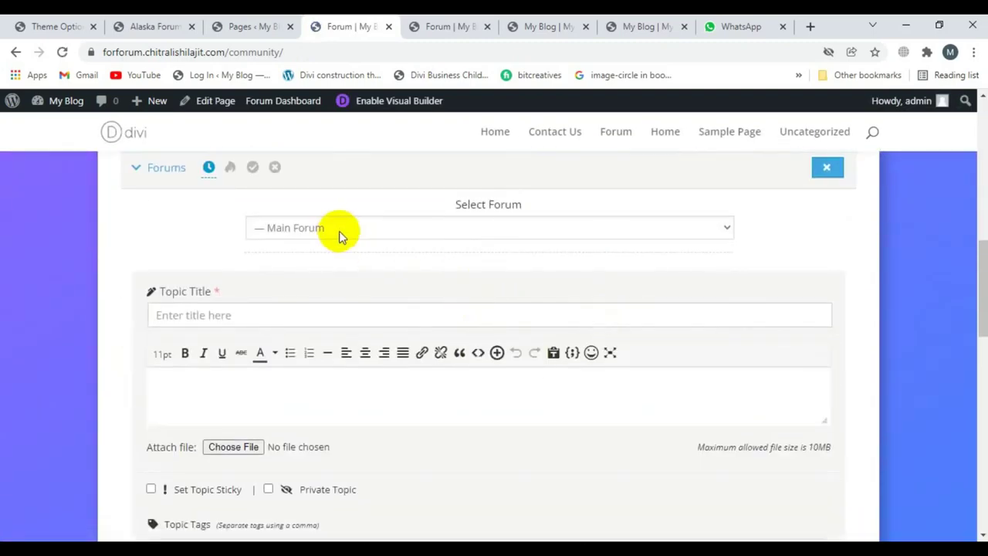
scroll(489, 249, up, 1)
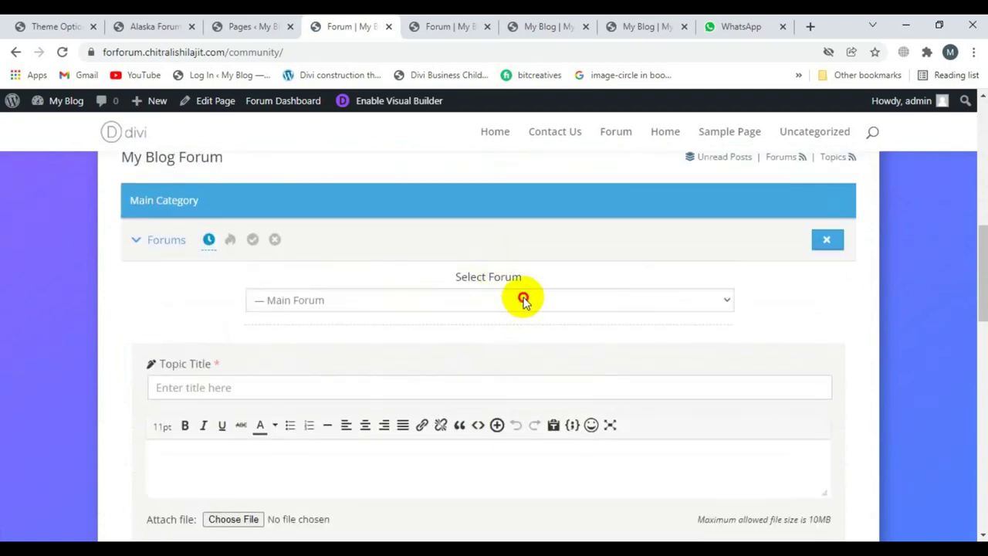
click(523, 300)
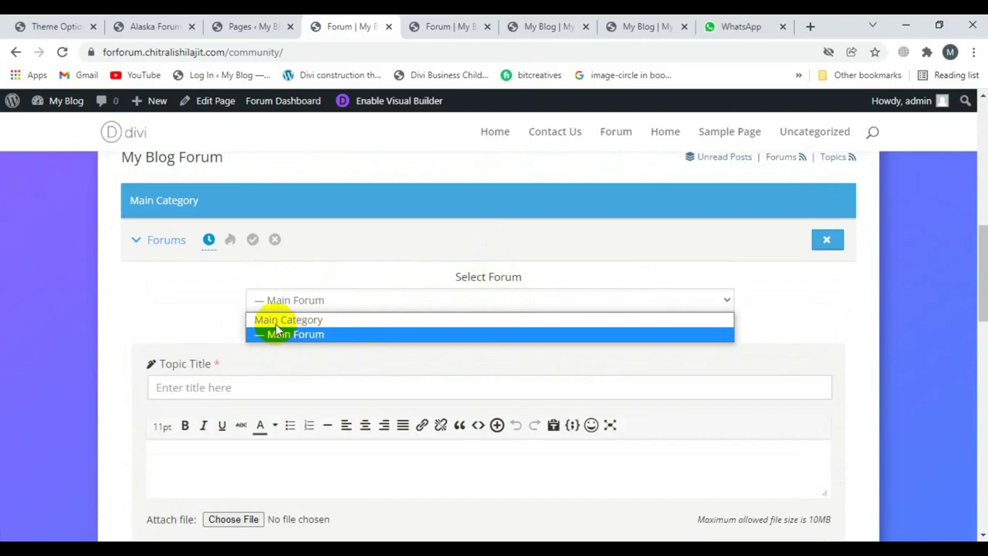
Step: Open Main Category for editing in the wpForo categories and forums administration and change its title to "travel"
click(230, 21)
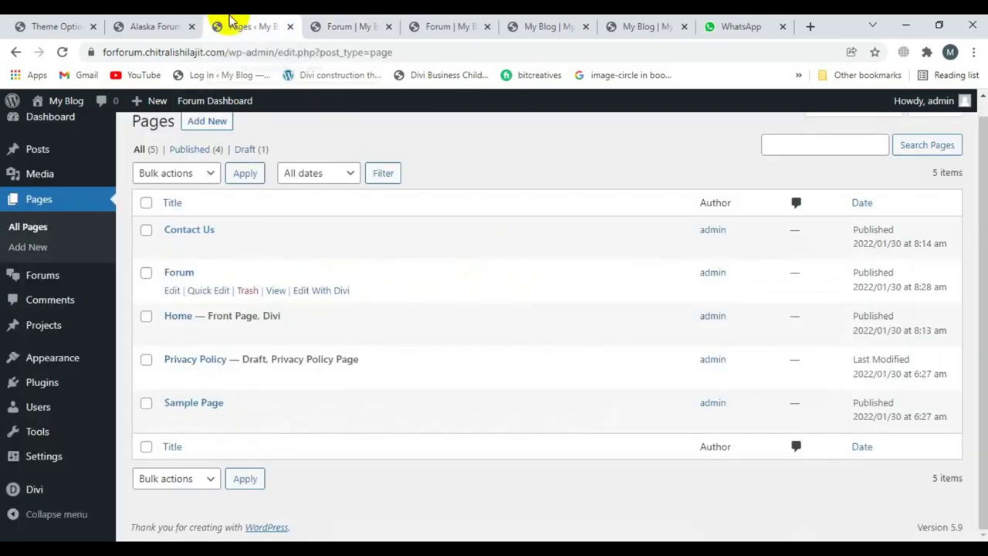
mouse_move(31, 276)
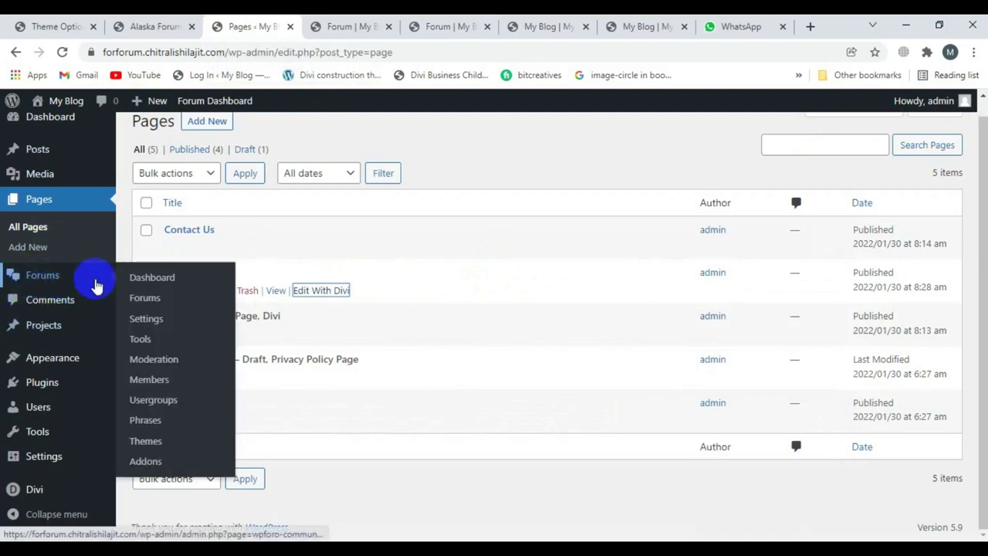
click(136, 298)
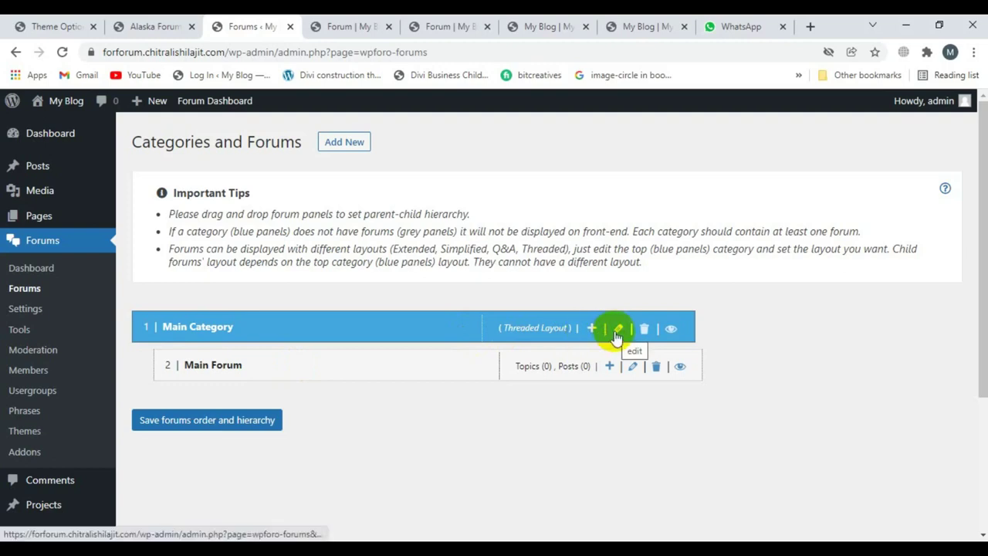
click(616, 332)
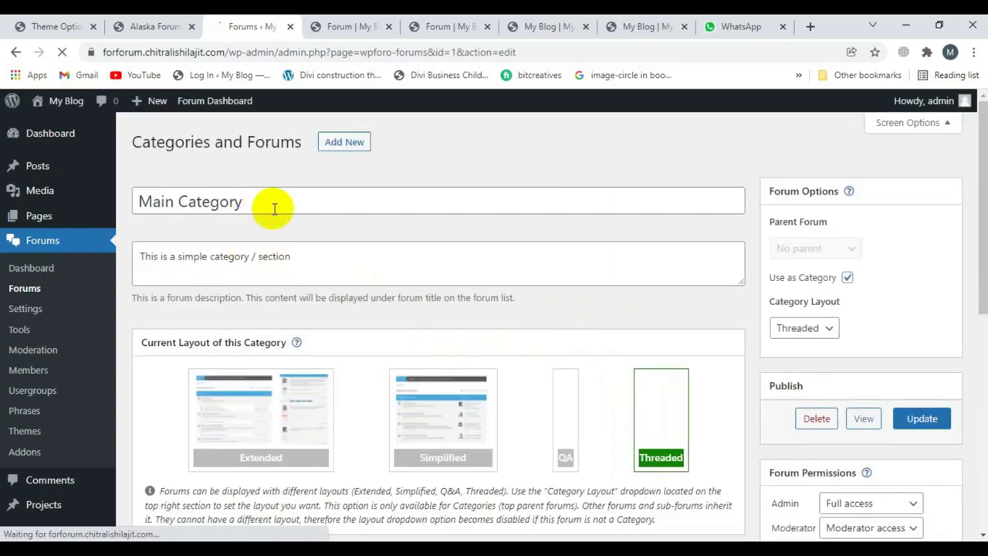
drag(249, 202, 104, 202)
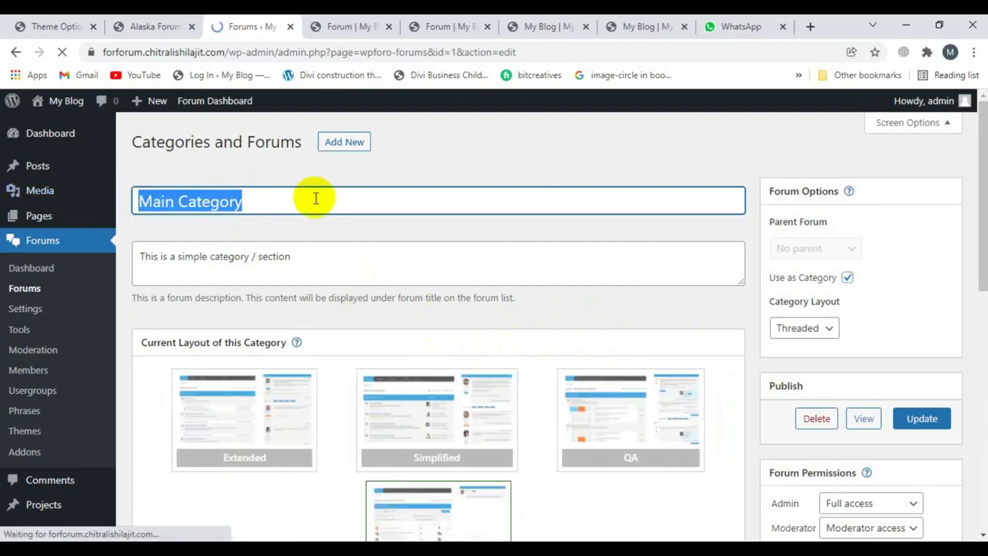
text(travel)
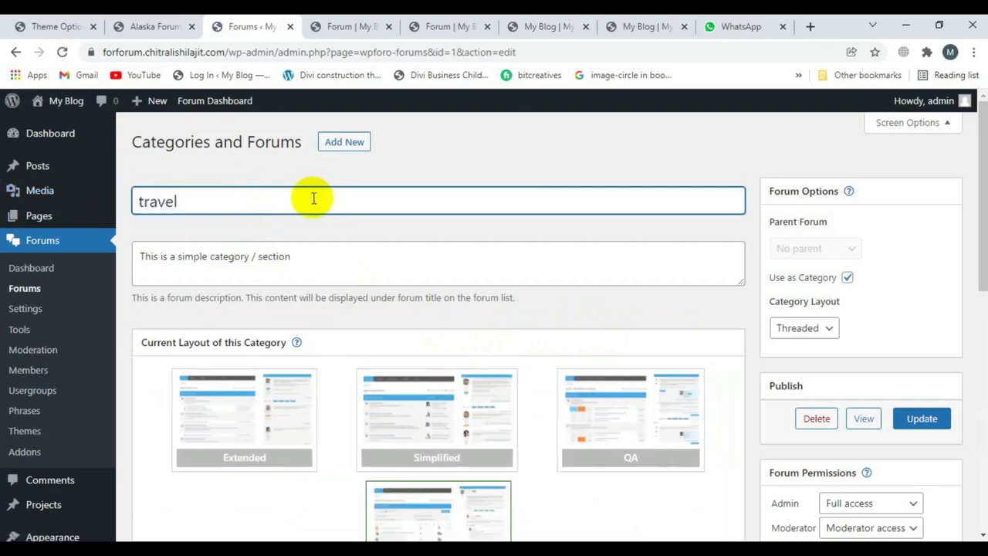
Step: Set the travel category's layout to Simplified
scroll(516, 337, down, 1)
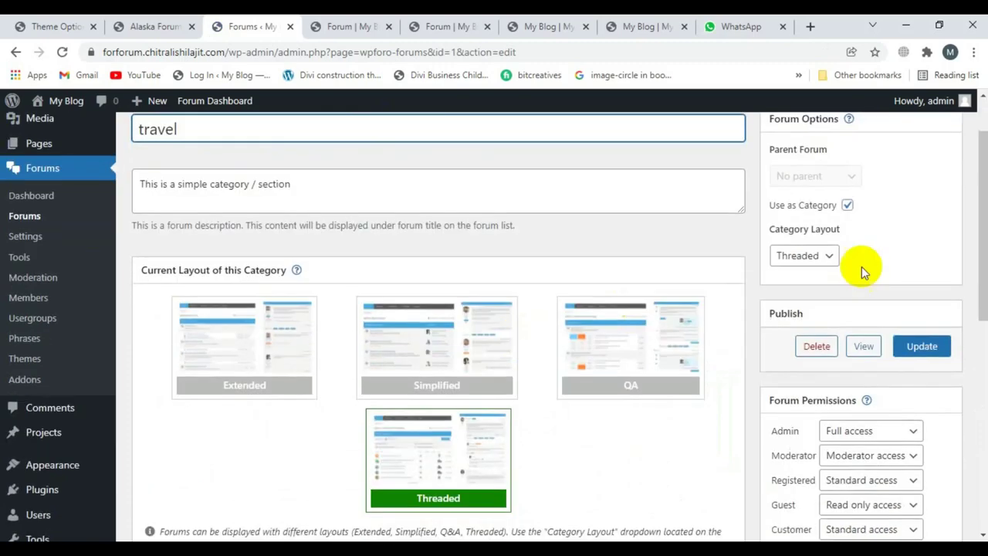
click(825, 258)
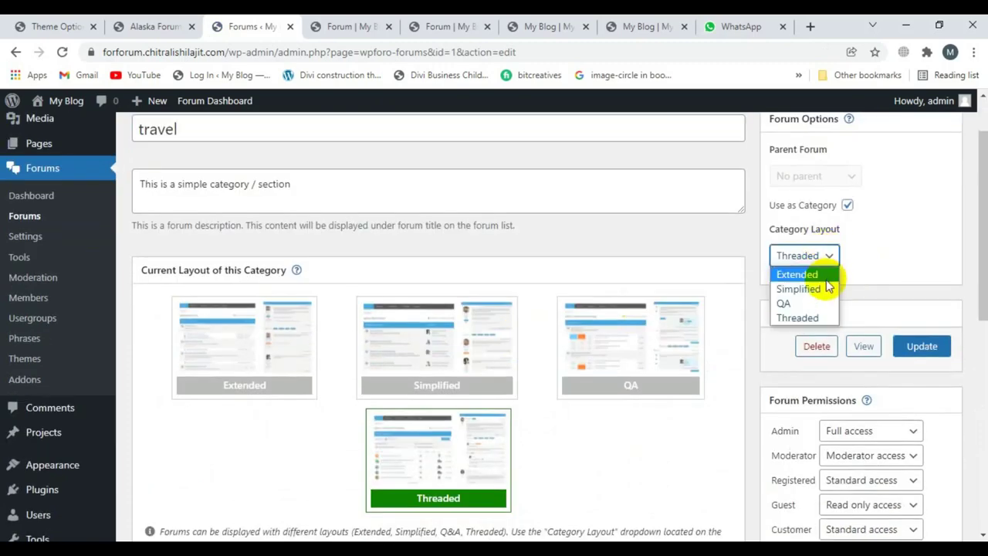
click(824, 289)
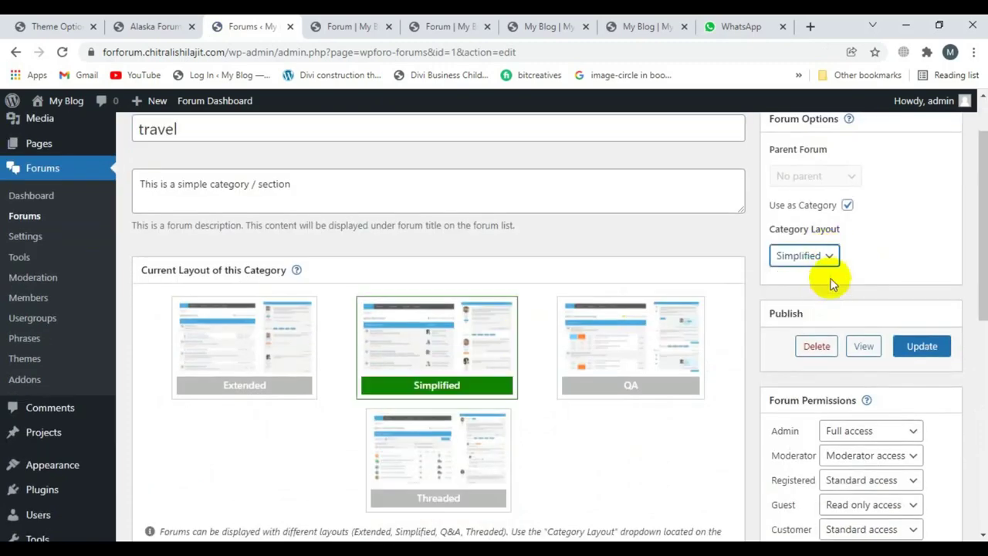
Step: Save the changes to the travel category and return to the list of categories and forums
click(921, 348)
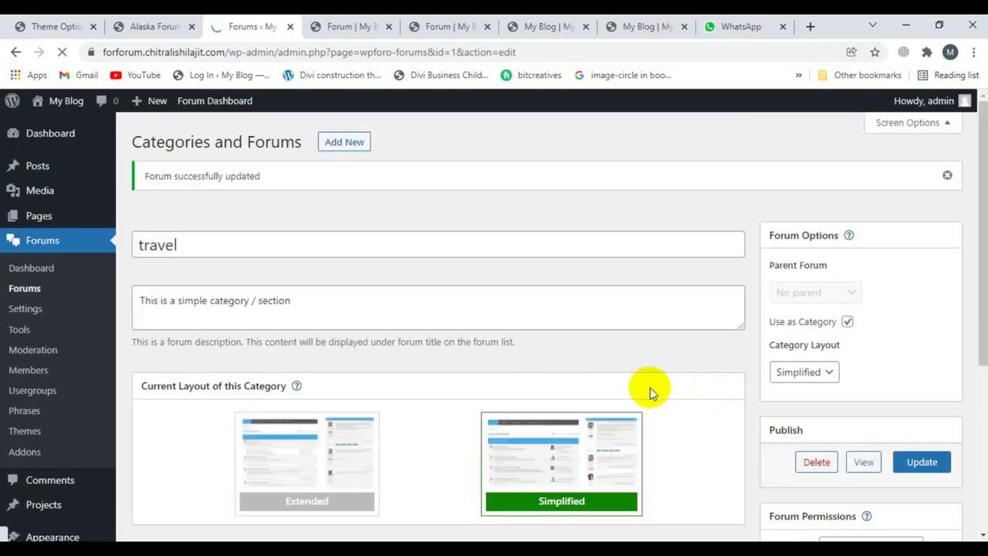
click(23, 290)
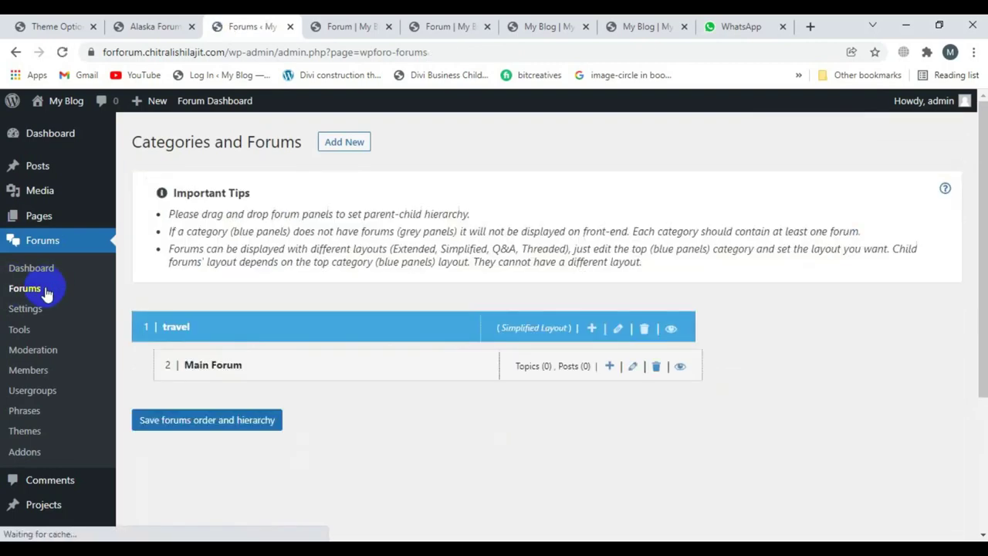
Step: Open Main Forum under the travel category for editing and change its title to "tips for travel"
click(633, 367)
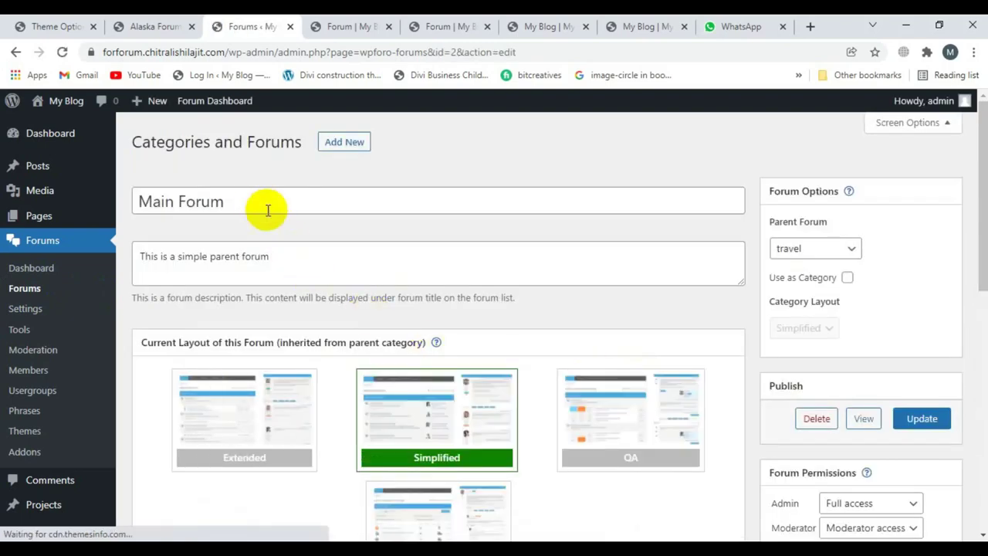
drag(258, 201, 133, 202)
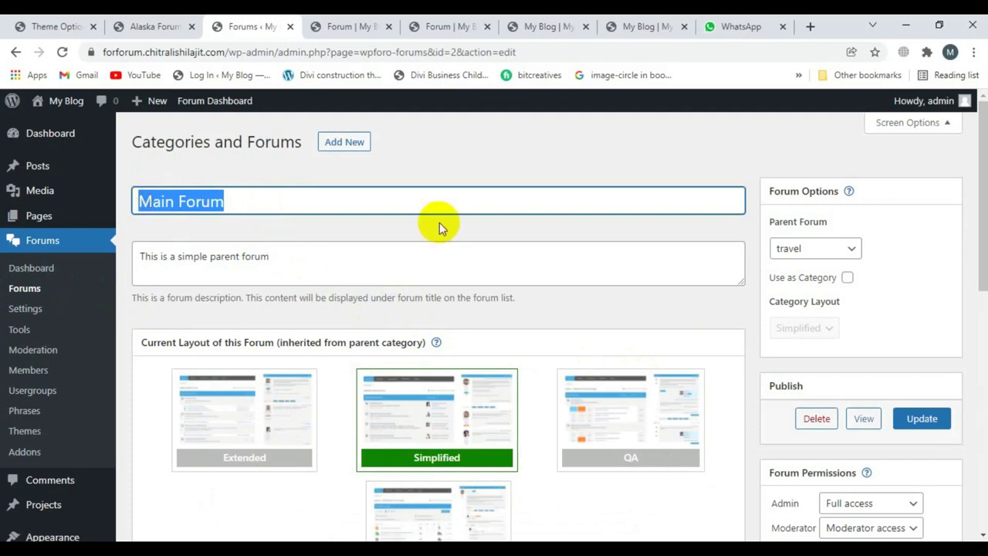
text(tips for travel)
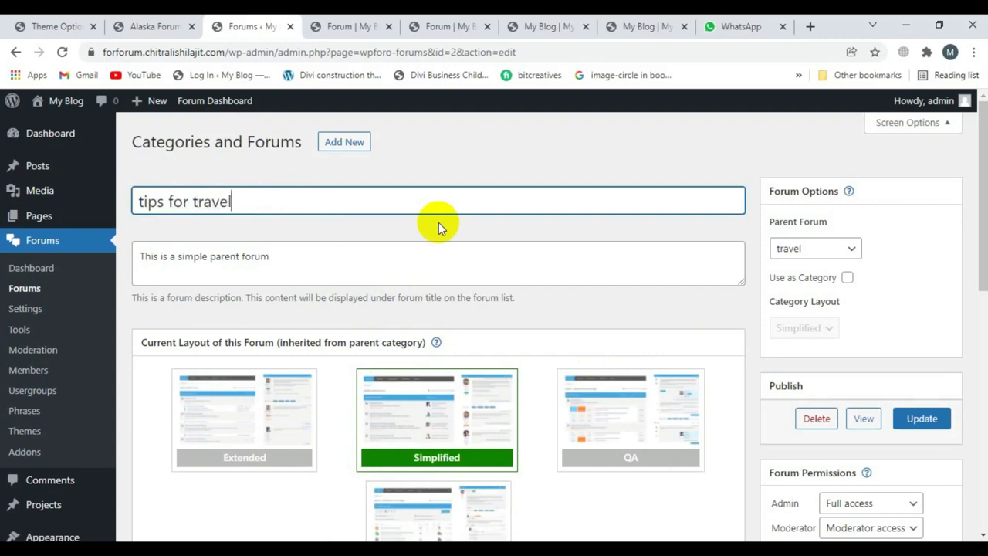
Step: Append "somthing write here about topic" to the forum's description and save the forum
click(288, 250)
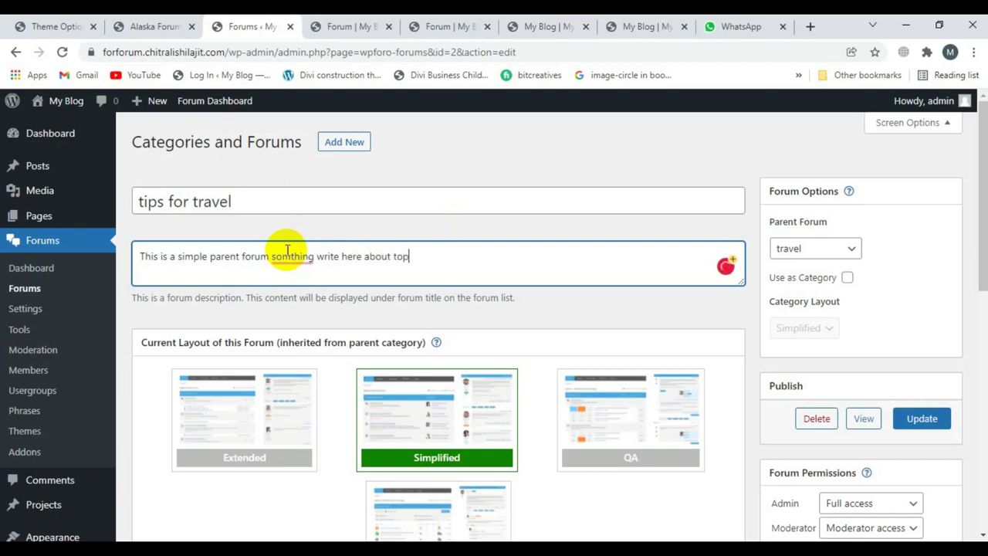
text(ic)
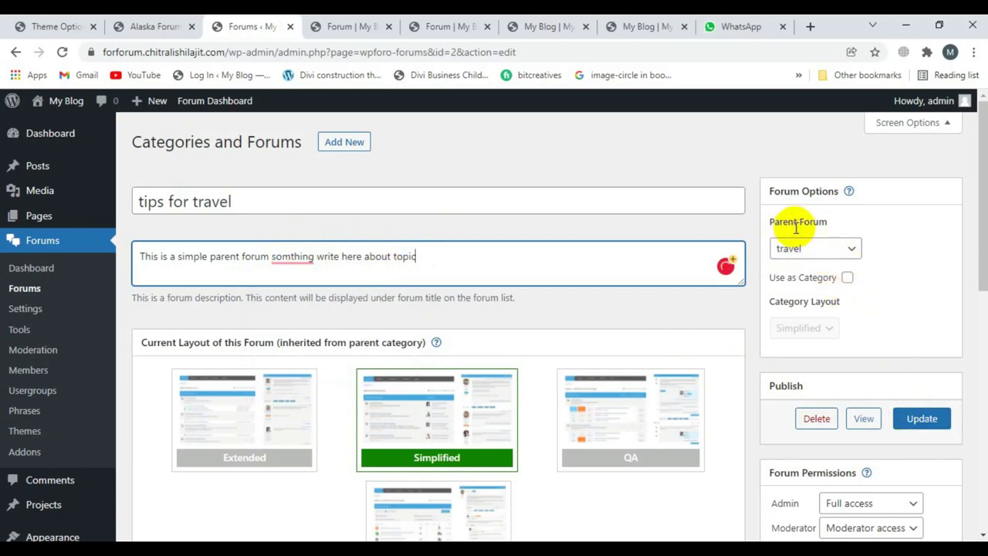
scroll(864, 351, down, 2)
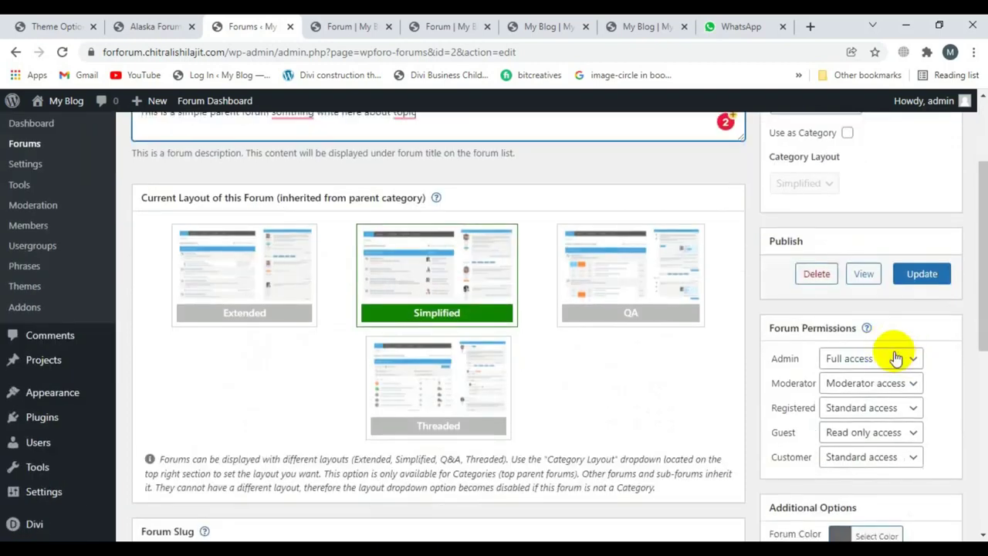
scroll(811, 254, up, 2)
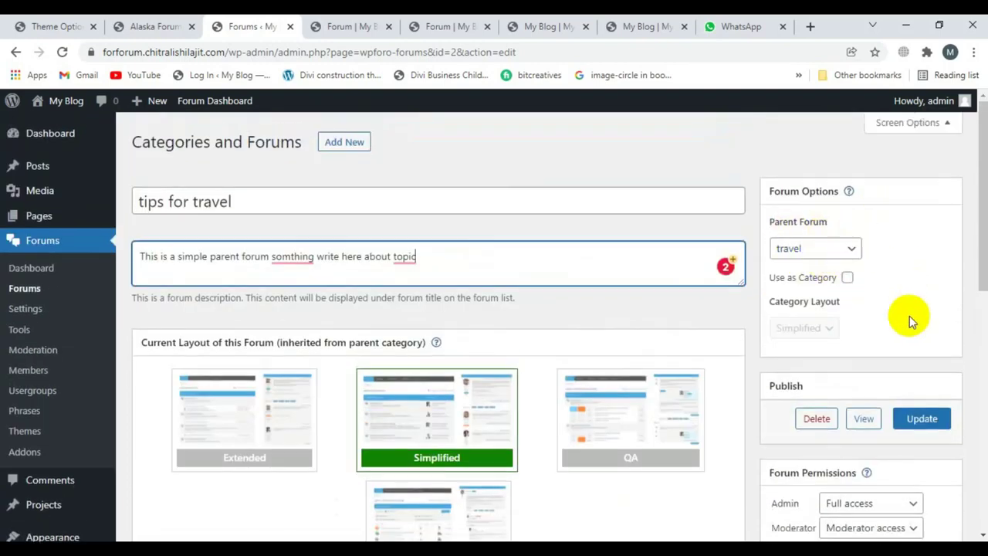
click(921, 419)
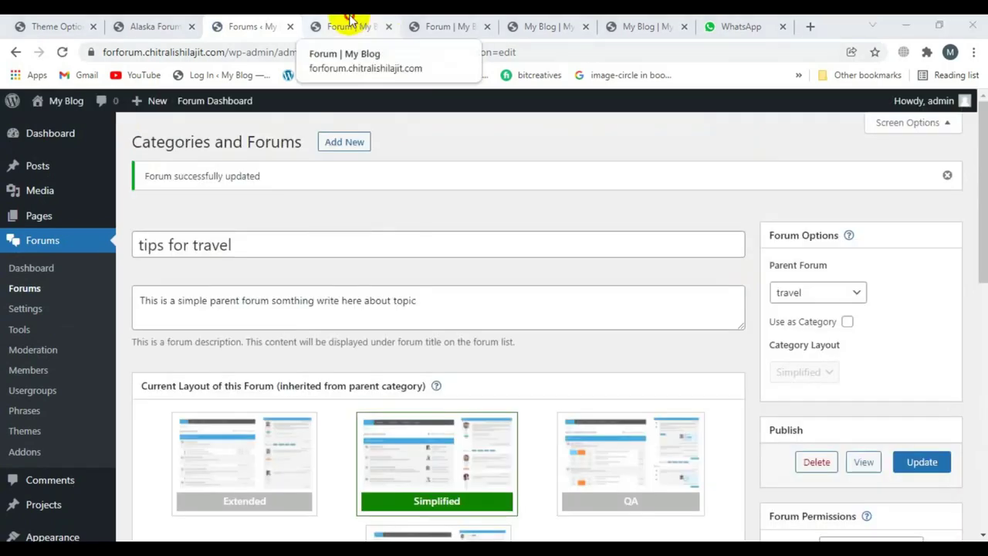
Step: Reload the public community page and check how the travel category and its tips for travel forum are displayed
click(343, 27)
click(63, 52)
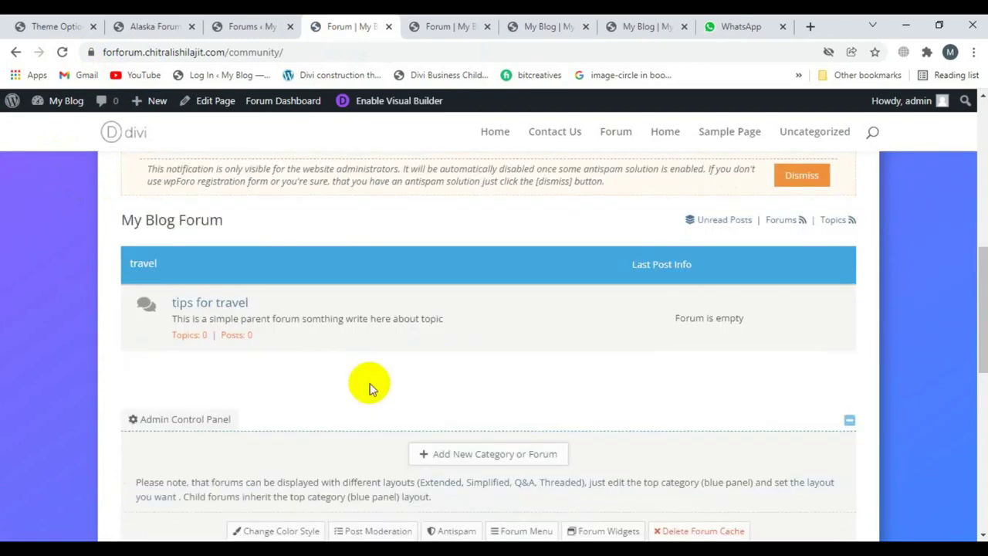
scroll(363, 382, down, 1)
scroll(425, 376, down, 1)
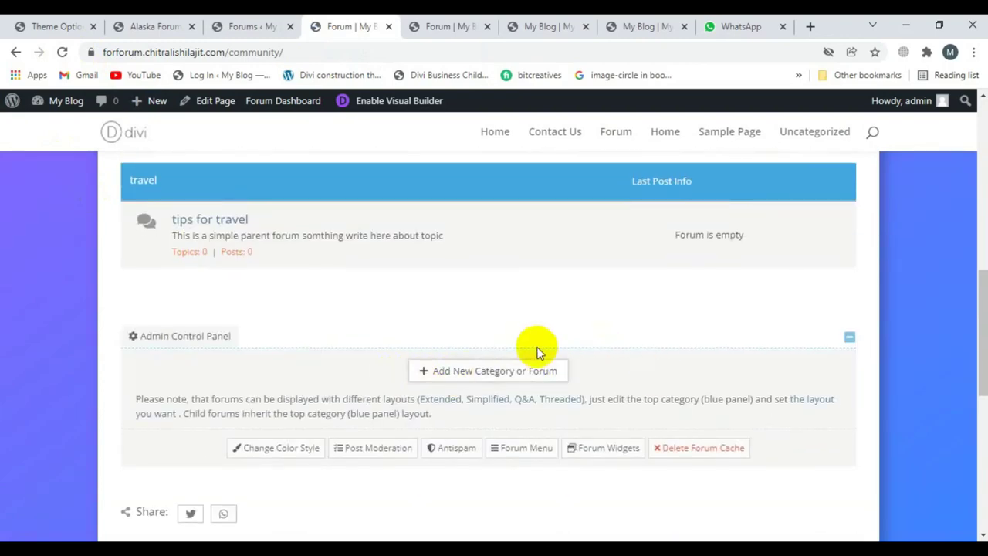
scroll(556, 344, up, 2)
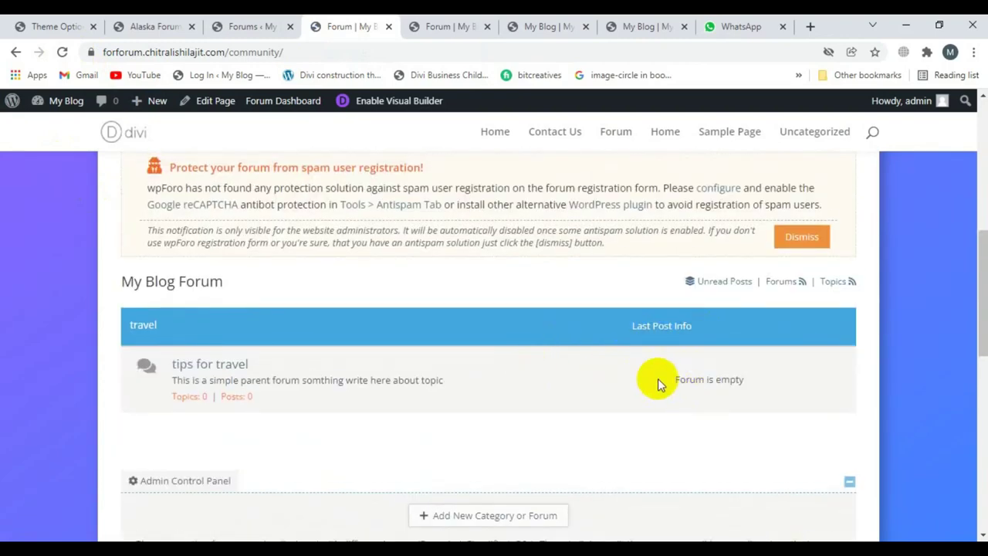
scroll(658, 381, down, 1)
scroll(671, 380, down, 4)
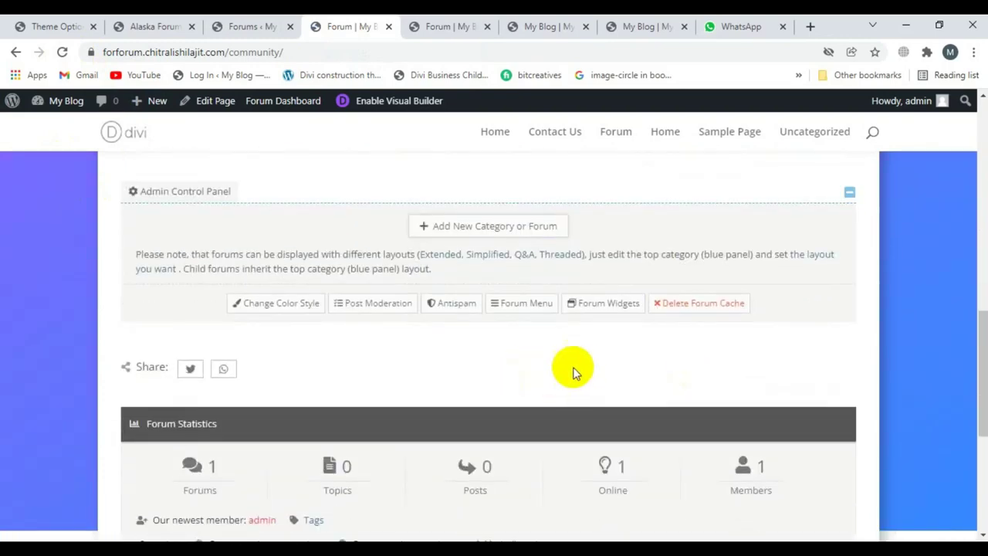
scroll(576, 366, up, 1)
scroll(576, 367, up, 4)
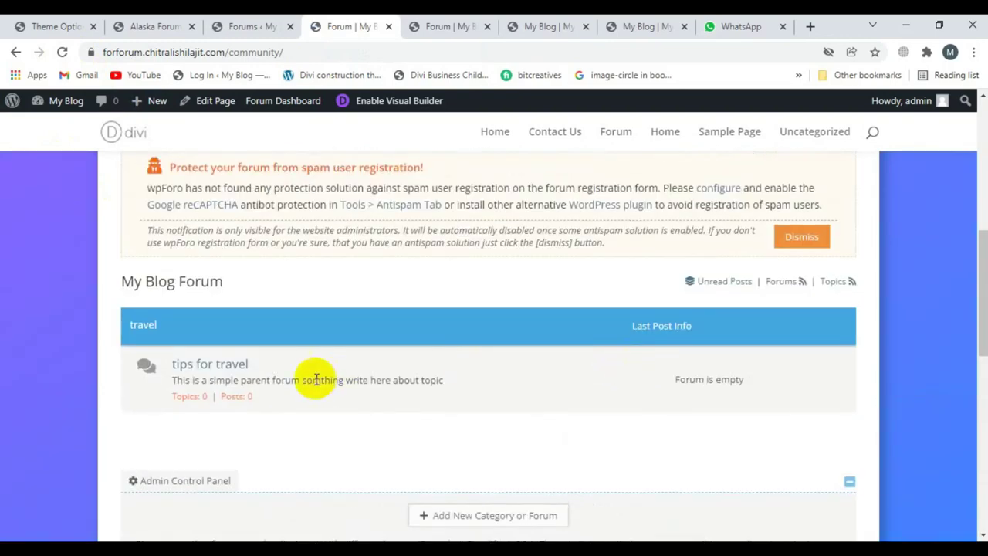
Step: Open the tips for travel forum on the community page and start a new topic in it
click(230, 369)
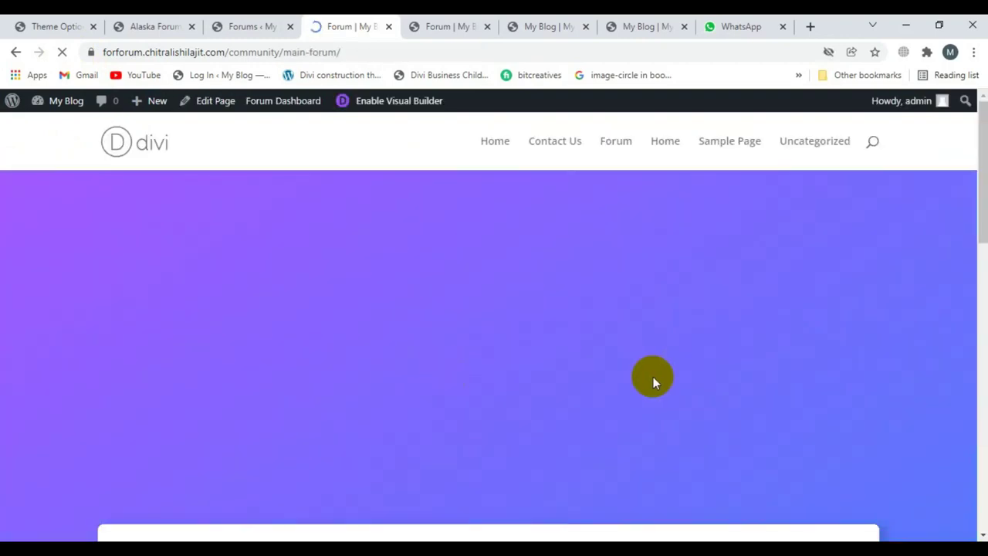
scroll(653, 377, down, 3)
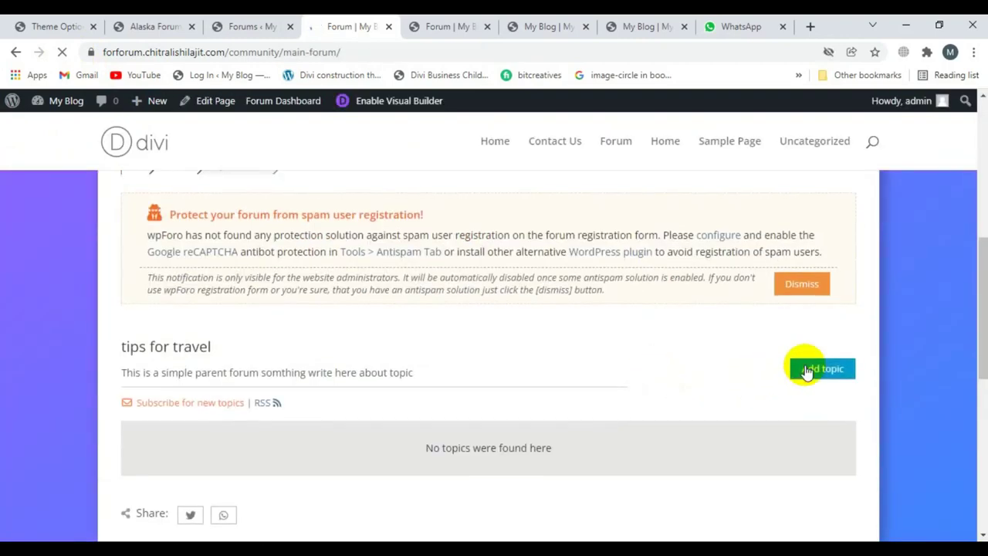
click(805, 368)
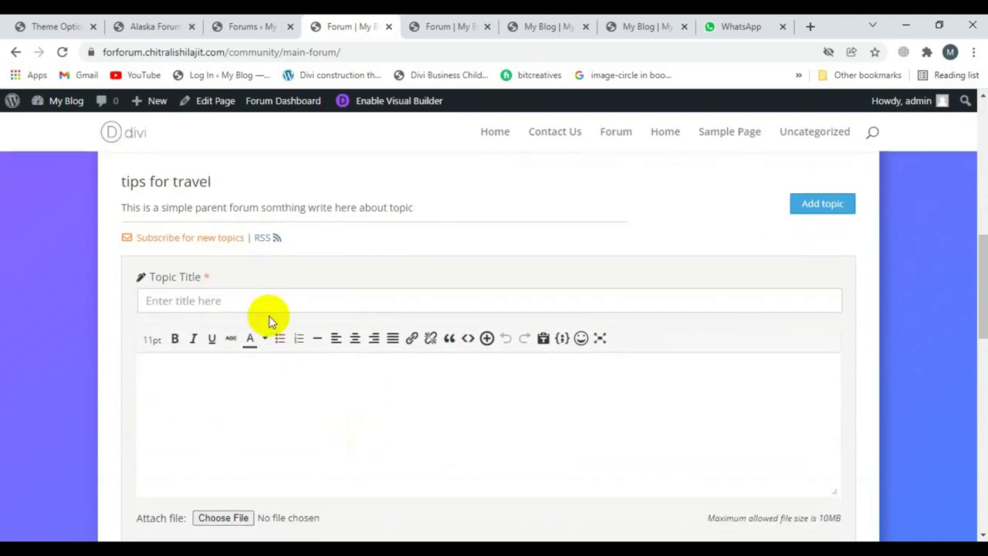
Step: Title the topic "first visitor", enter "lorem text here" followed by a row of dots as its body, and publish it
click(265, 301)
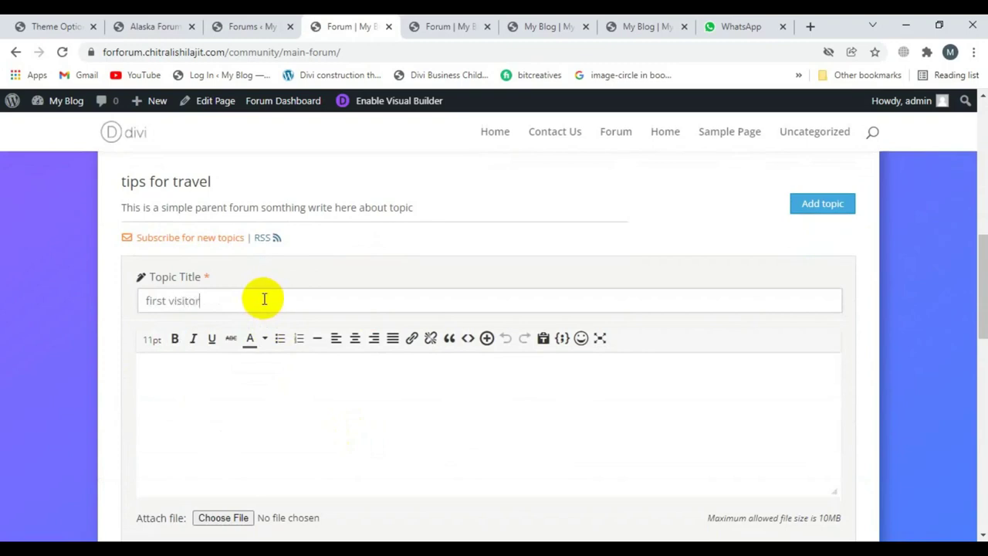
click(243, 385)
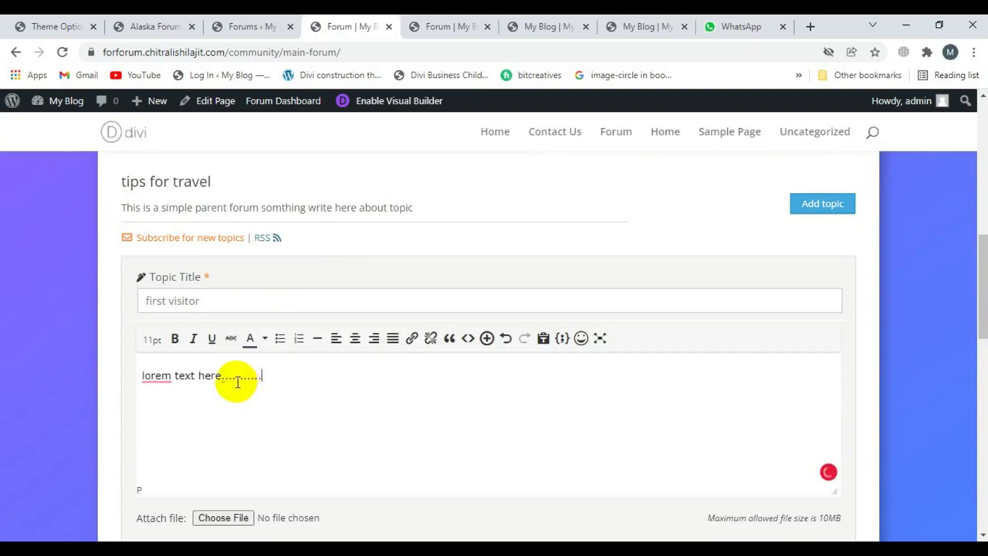
scroll(406, 401, down, 3)
scroll(617, 393, down, 1)
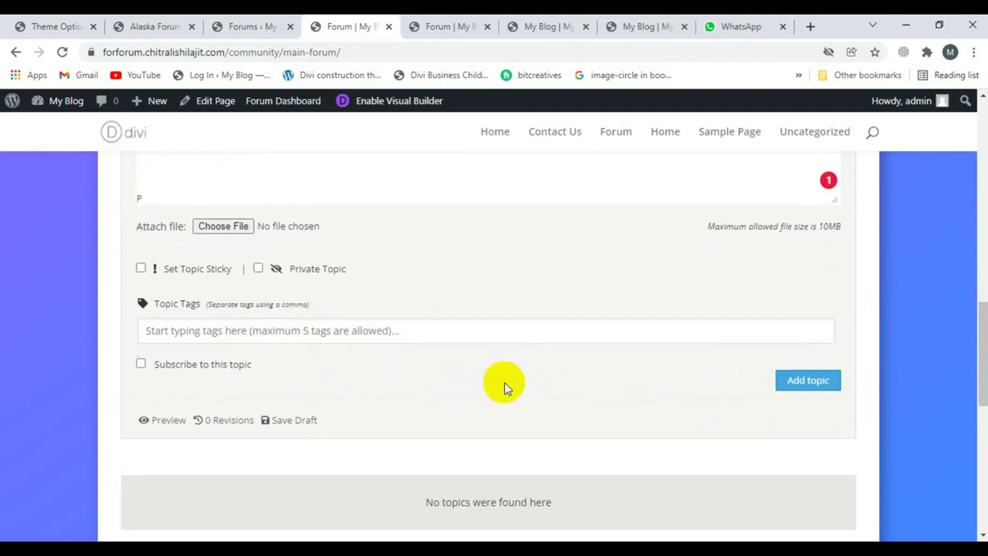
scroll(503, 382, down, 1)
click(808, 310)
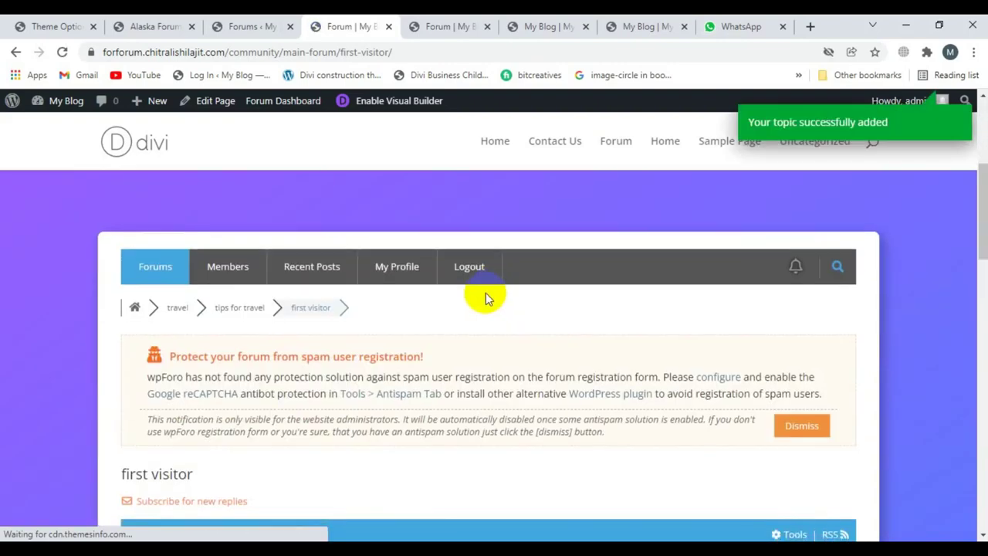
Step: Look through the published first visitor topic page and examine its reply form
scroll(373, 326, down, 4)
scroll(435, 339, down, 2)
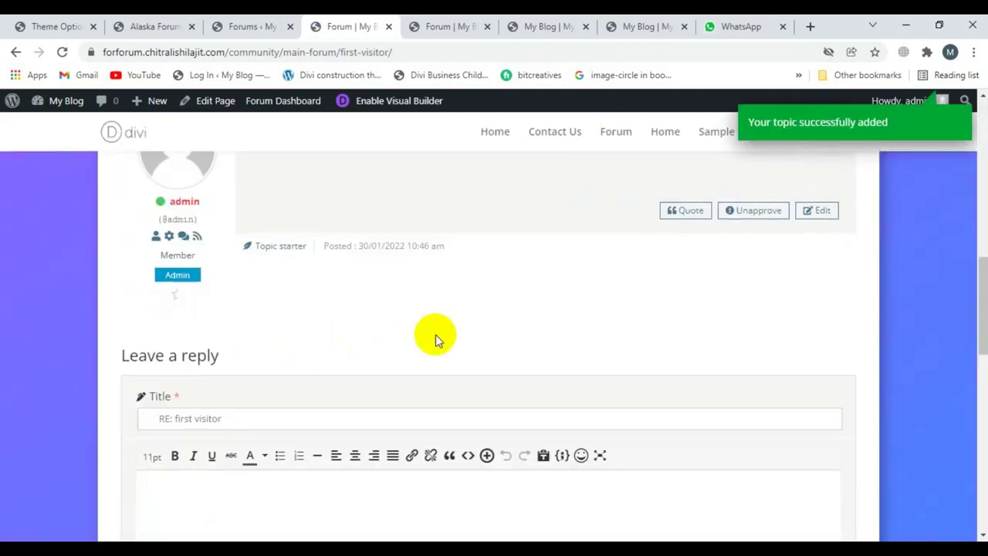
scroll(390, 351, down, 1)
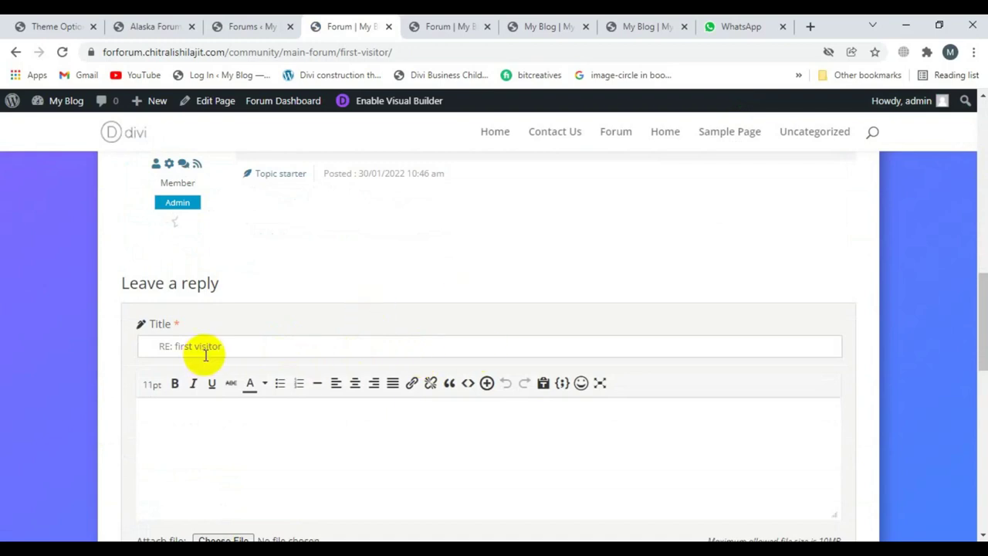
scroll(263, 429, down, 2)
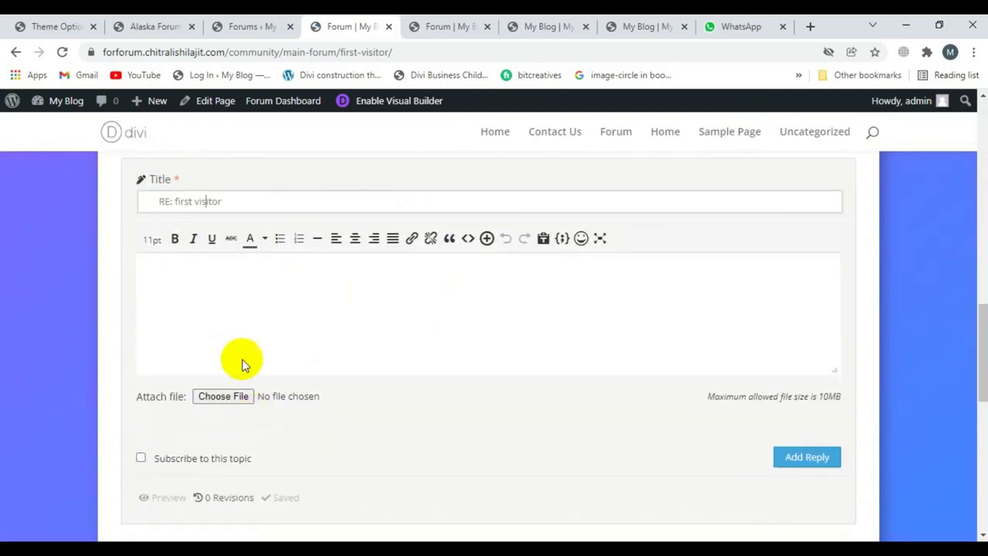
click(242, 319)
scroll(470, 325, down, 3)
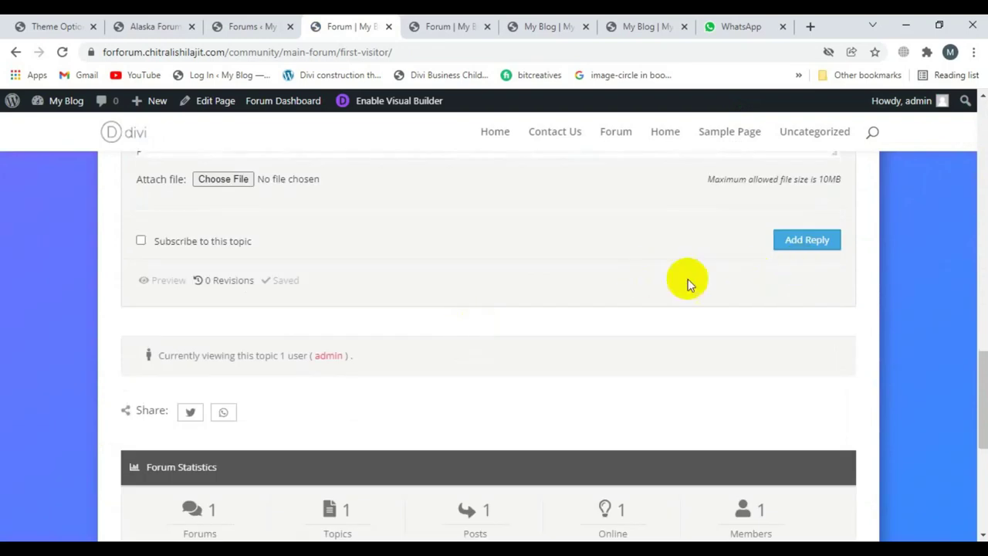
scroll(670, 304, up, 4)
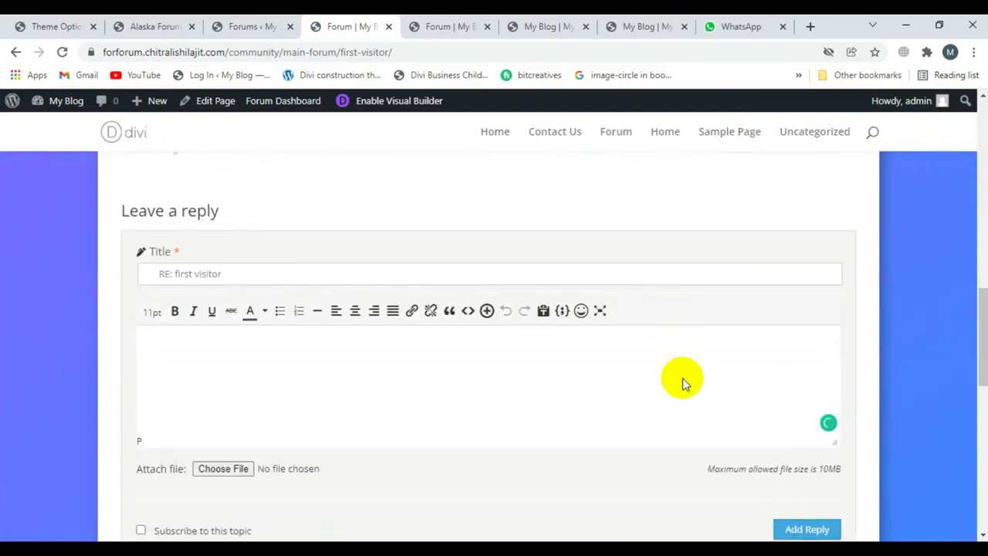